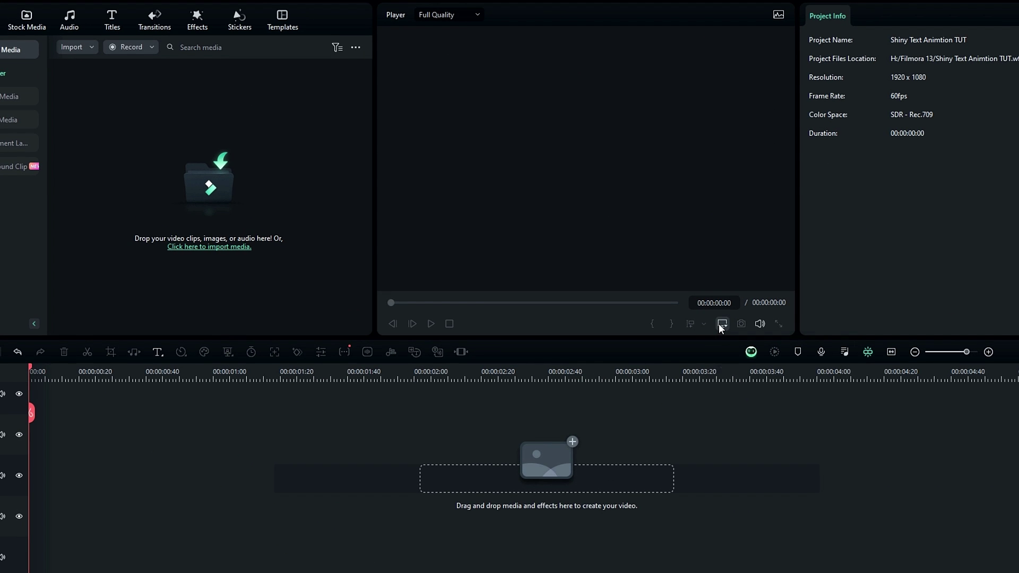
# Step: Create the 1920×1080, 60 fps project 'Liquid Text Animation 01' with a 5-second Black solid background clip
pyautogui.click(721, 323)
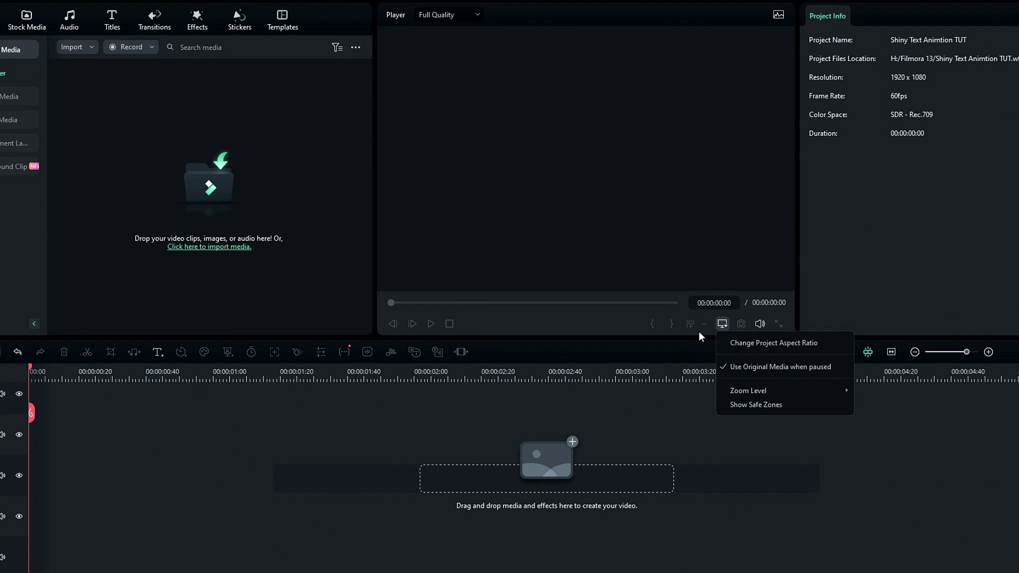
pyautogui.click(725, 342)
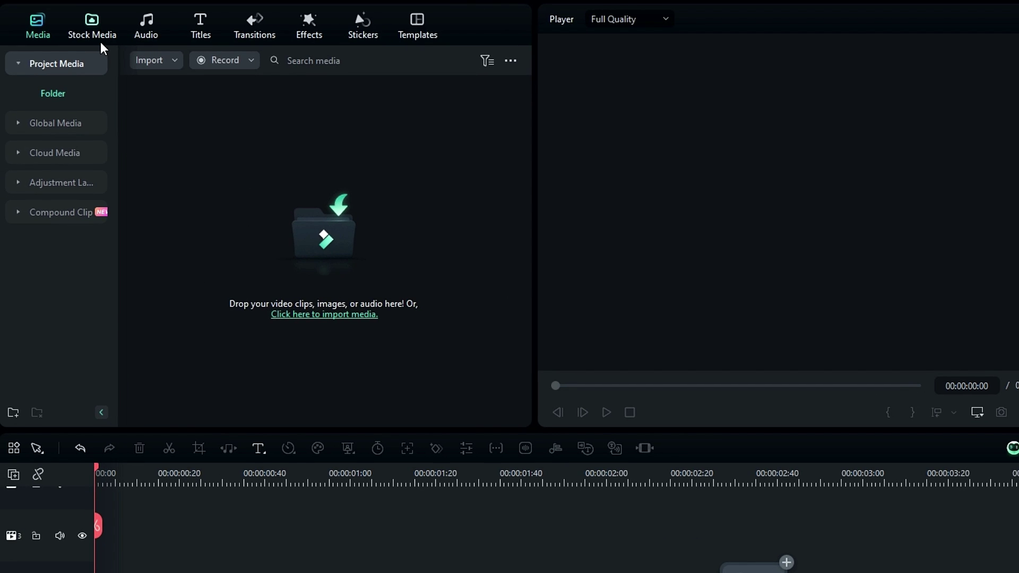
pyautogui.click(98, 30)
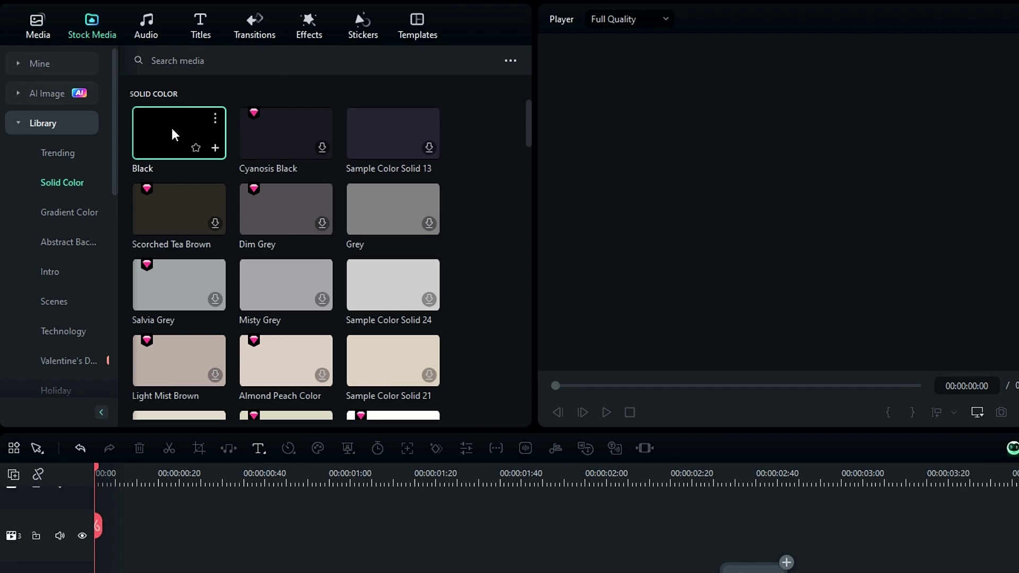
pyautogui.moveTo(173, 126); pyautogui.dragTo(115, 495)
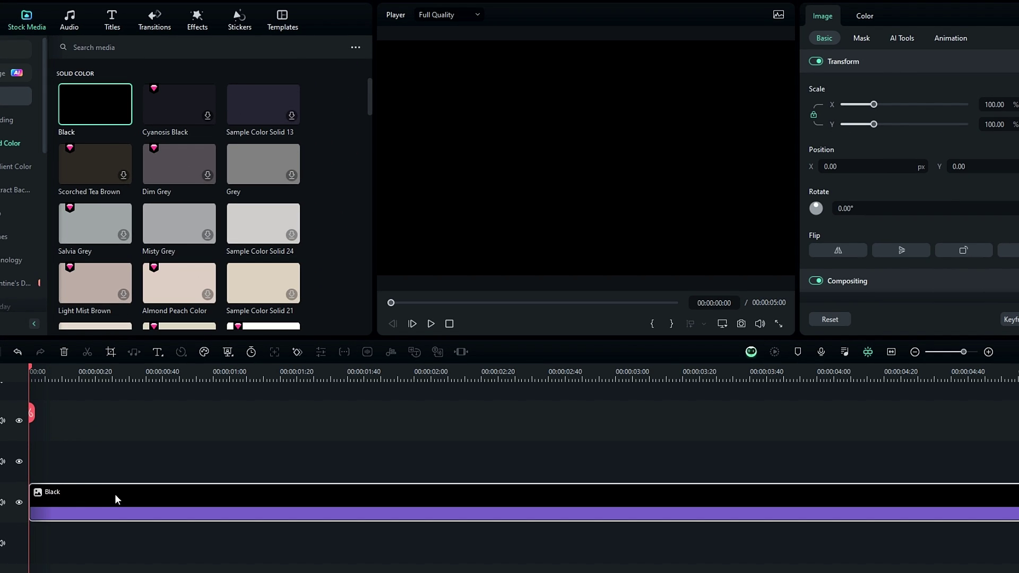
pyautogui.click(59, 378)
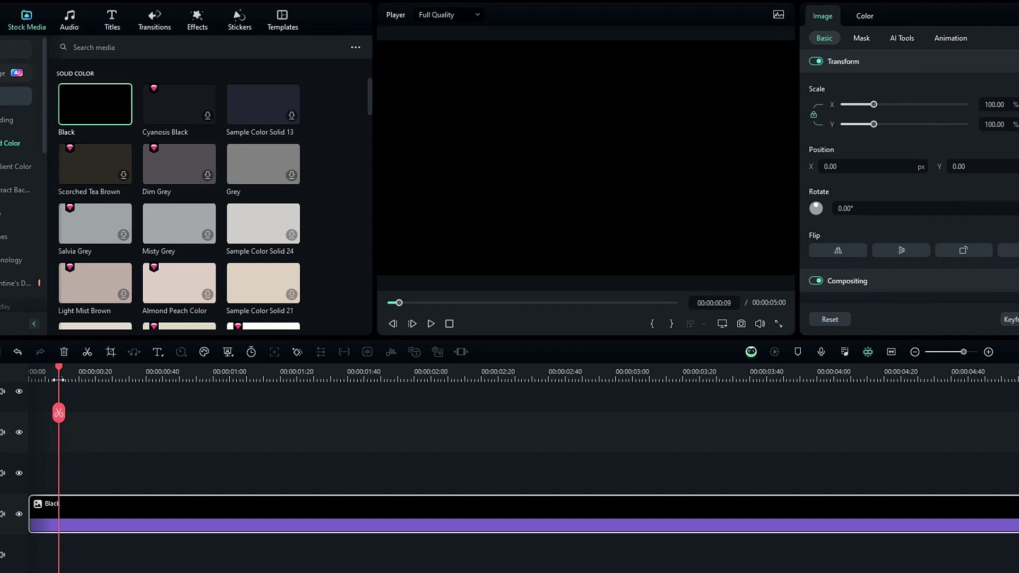
pyautogui.moveTo(59, 379); pyautogui.dragTo(72, 412)
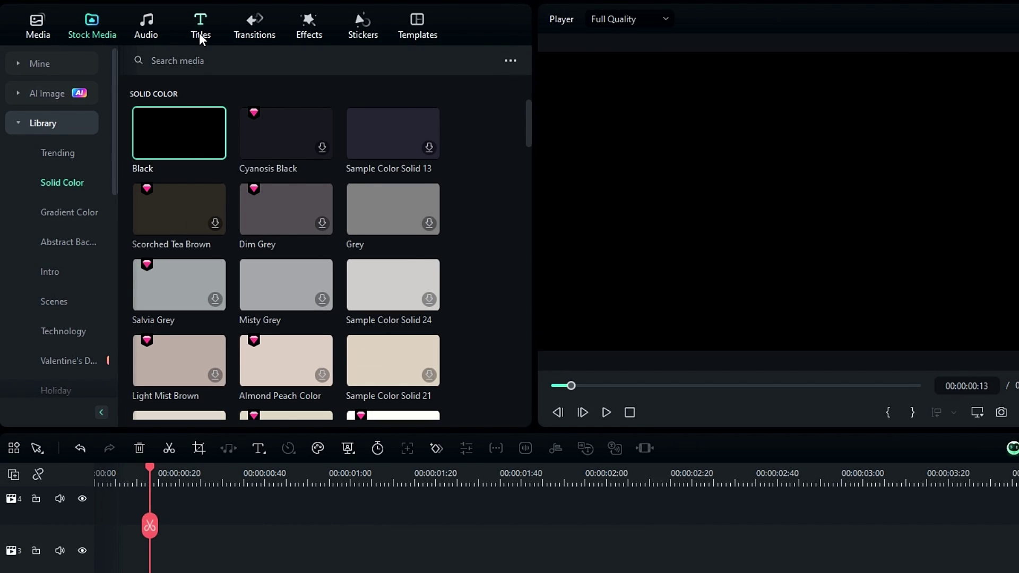
# Step: Place a Default Title on track 2 above the black clip and change its text to LIQUID
pyautogui.click(199, 33)
pyautogui.moveTo(180, 337); pyautogui.dragTo(131, 572)
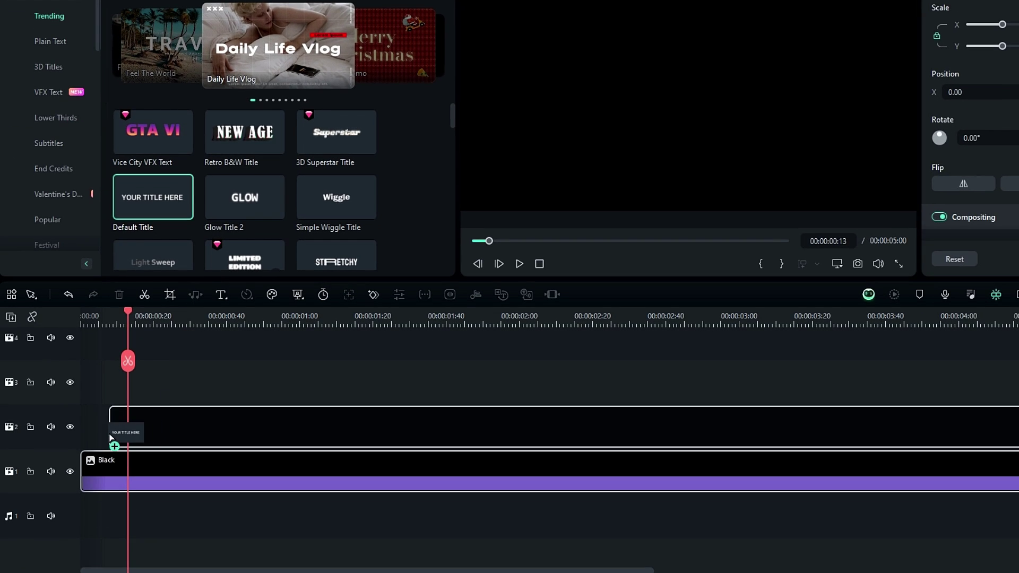
pyautogui.moveTo(111, 437); pyautogui.dragTo(80, 438)
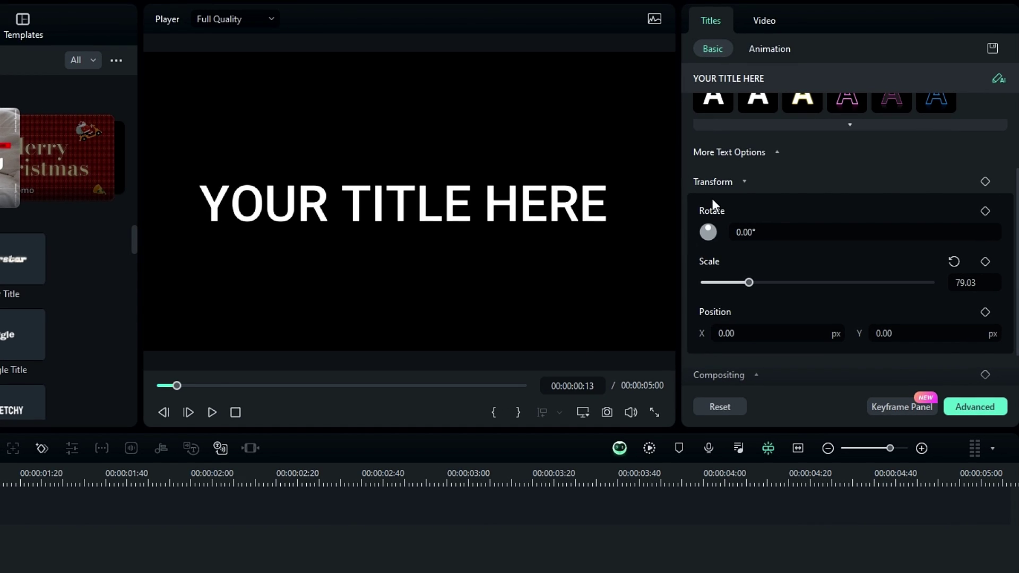
pyautogui.scroll(3, 712, 199)
pyautogui.tripleClick(768, 116)
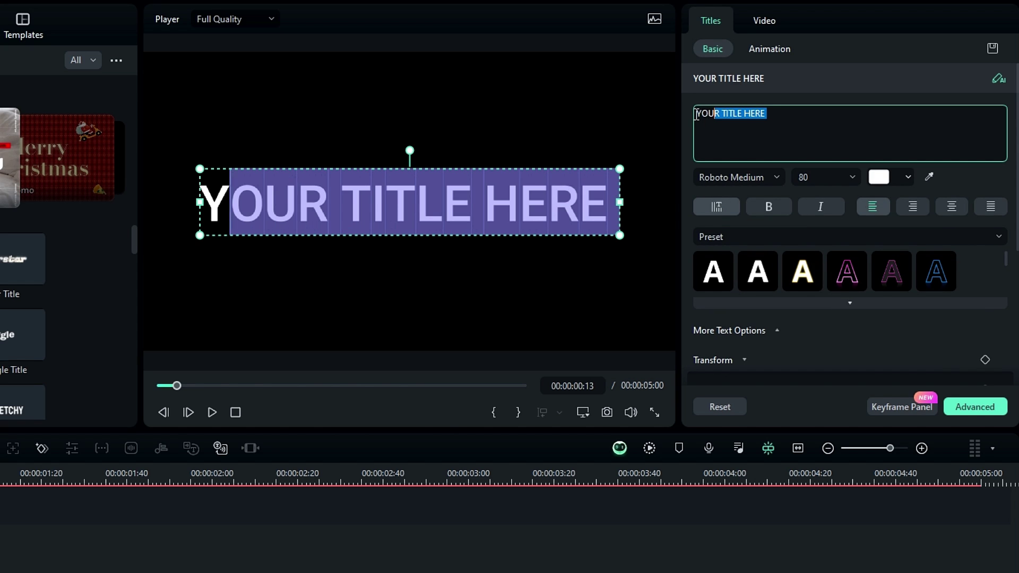
pyautogui.write('LIQUID')
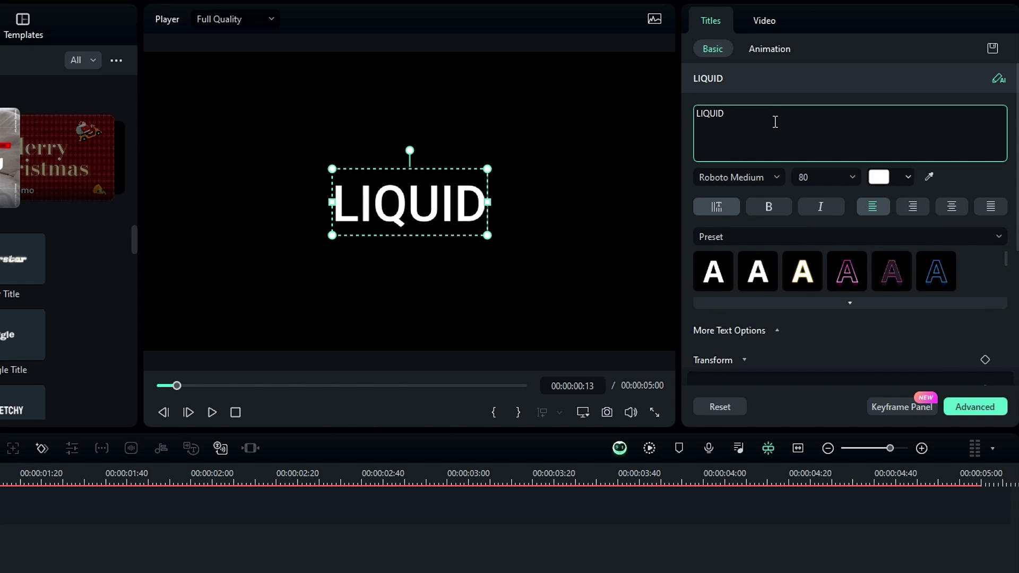
# Step: Set the LIQUID title's font to Gotham Ultra Italic and its scale to 65
pyautogui.click(761, 169)
pyautogui.write('gotha')
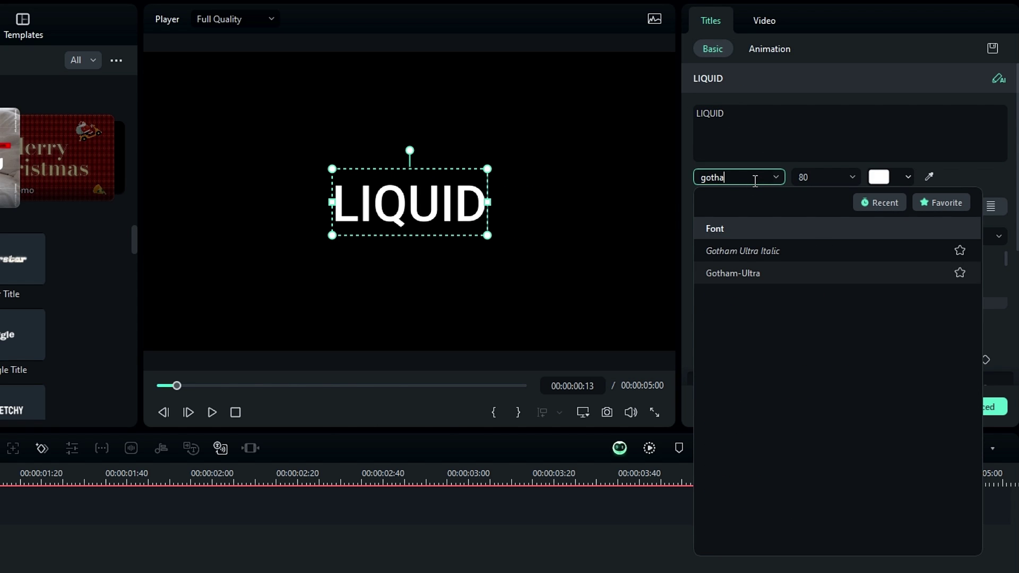
pyautogui.click(782, 251)
pyautogui.scroll(-3, 770, 351)
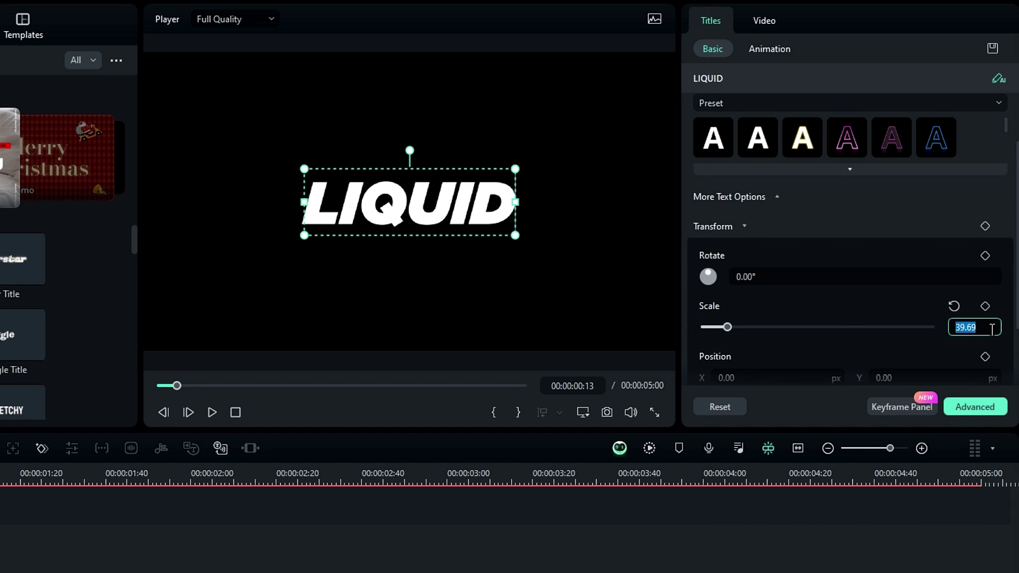
pyautogui.click(990, 327)
pyautogui.write('65')
pyautogui.press('Return')
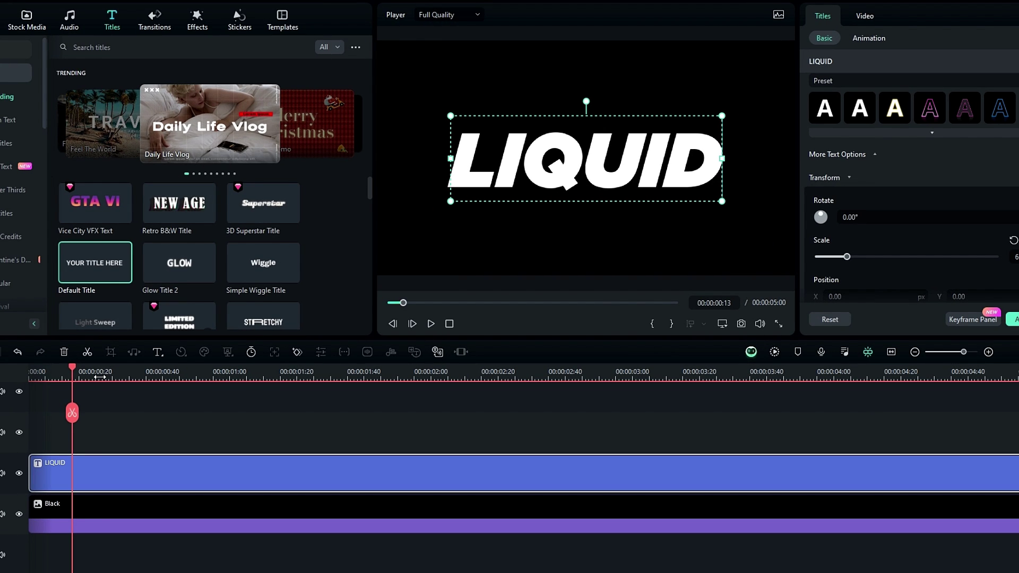
# Step: Preview the LIQUID title and return the playhead to the start
pyautogui.click(141, 375)
pyautogui.moveTo(142, 374); pyautogui.dragTo(88, 397)
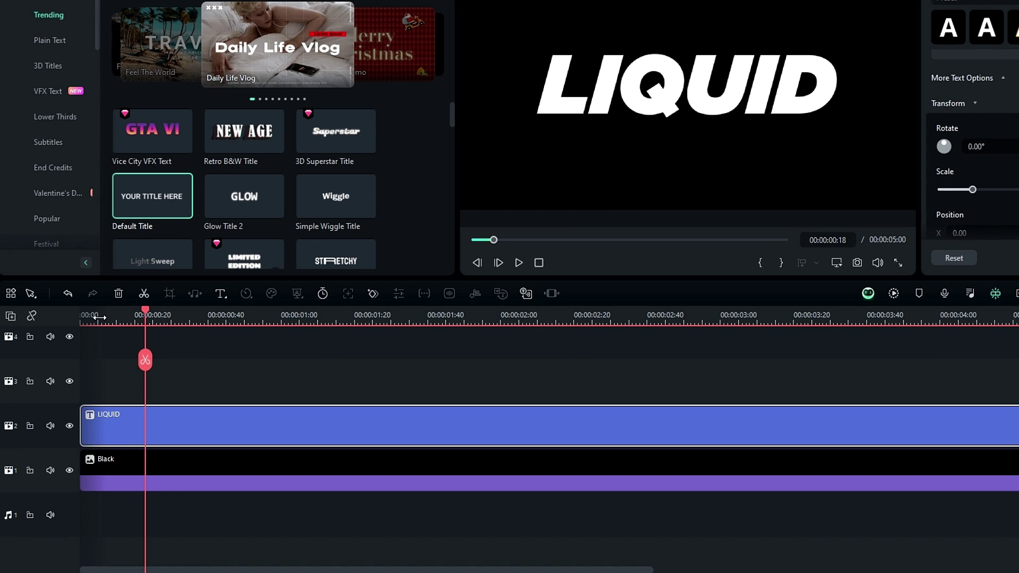
pyautogui.moveTo(98, 318); pyautogui.dragTo(71, 319)
# Step: Paste a copy of LIQUID onto track 3, colour-mark it orange, and hide track 2
pyautogui.hotkey('ctrl', 'v')
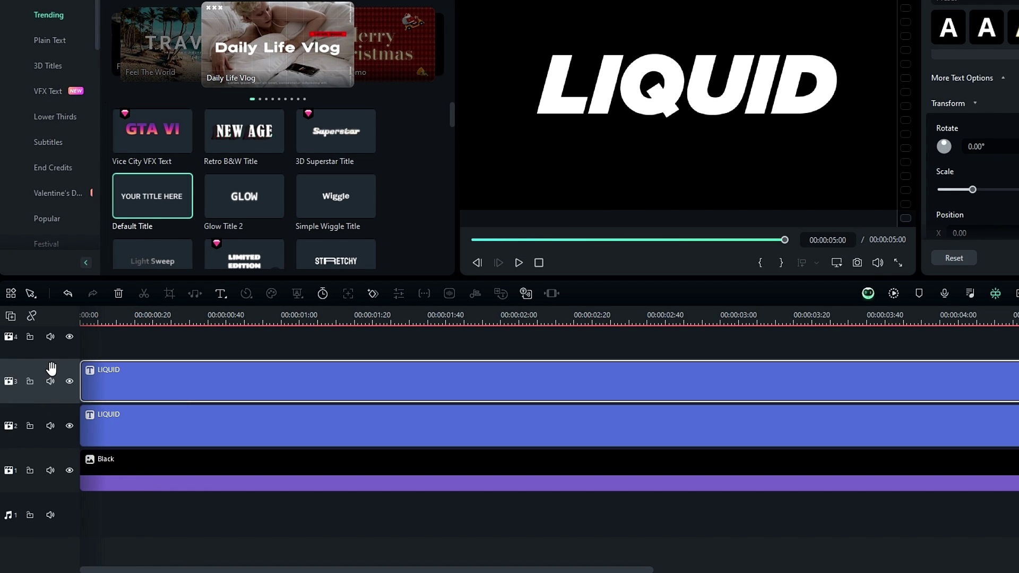
pyautogui.rightClick(113, 366)
pyautogui.click(159, 353)
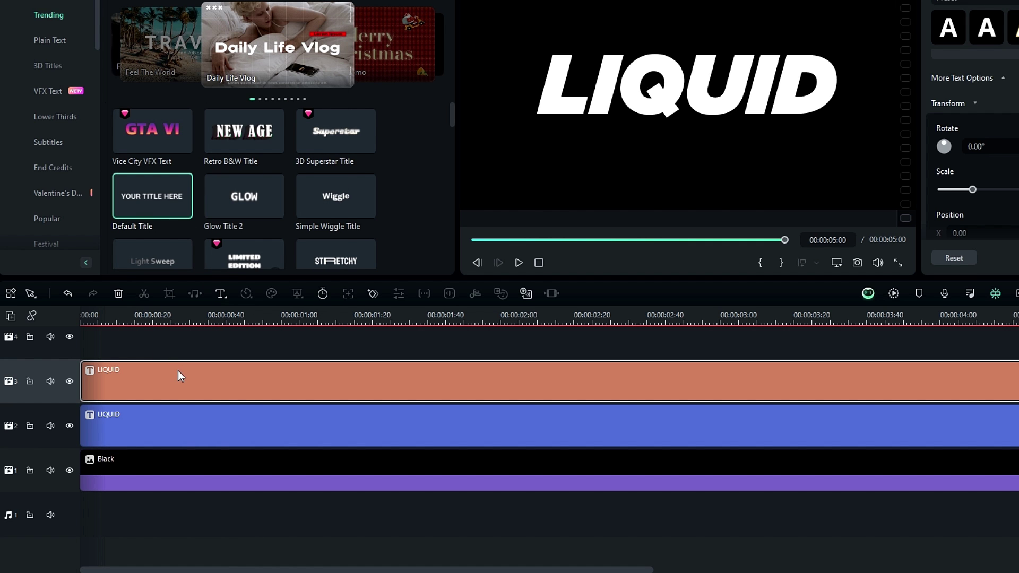
pyautogui.click(69, 427)
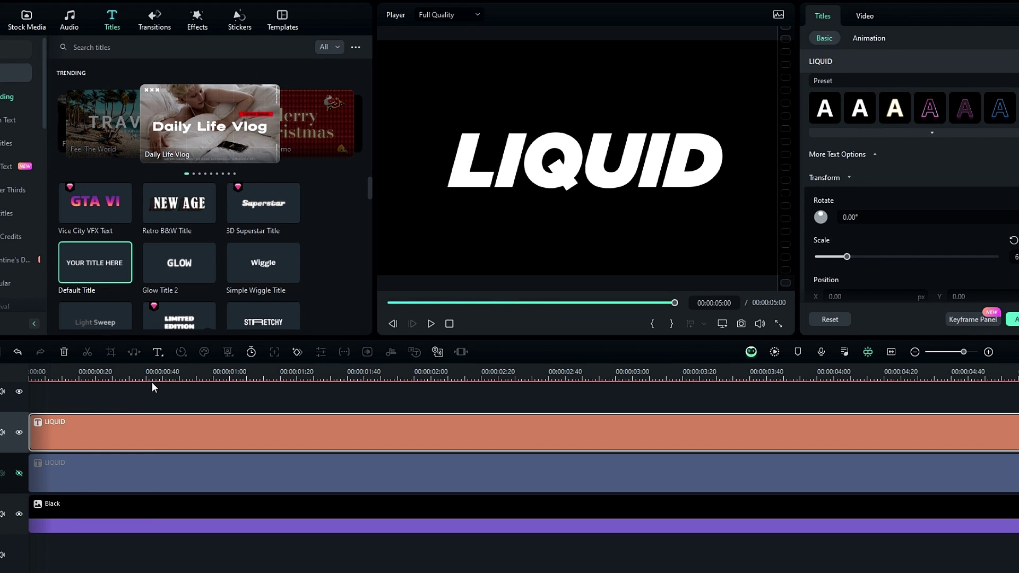
pyautogui.click(215, 319)
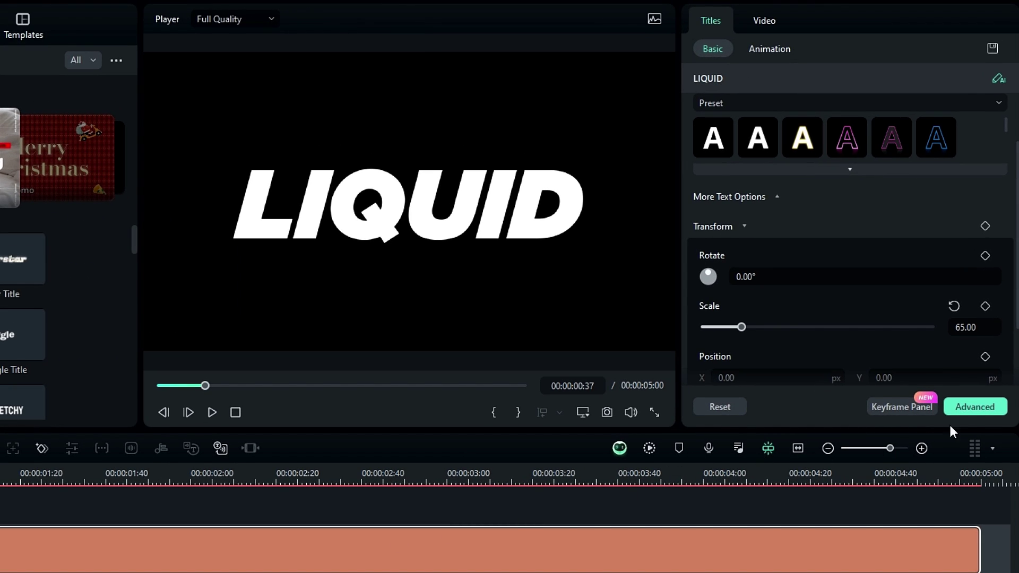
# Step: Turn off the track-3 LIQUID fill and give it a white outline of thickness 2
pyautogui.click(979, 410)
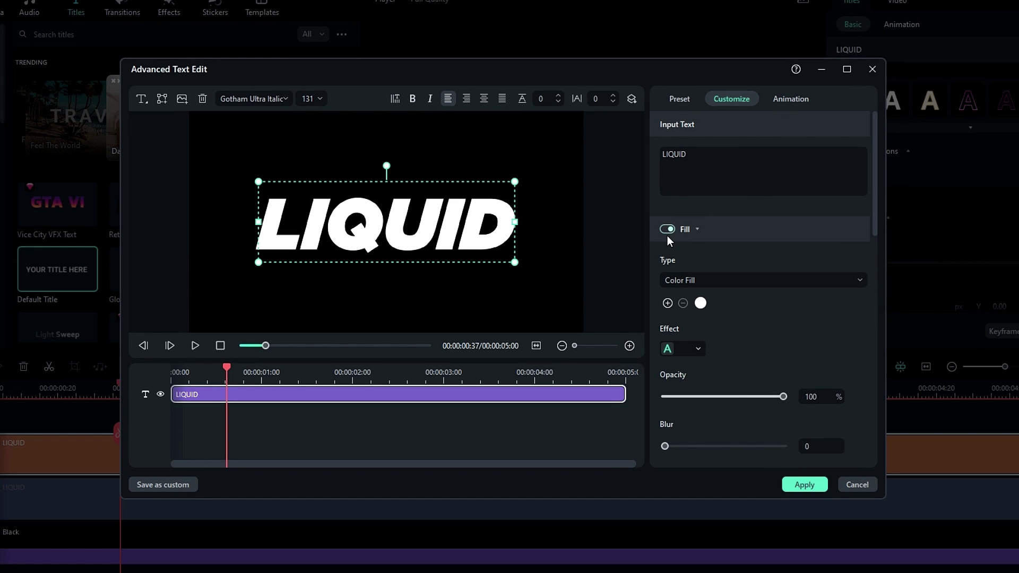
pyautogui.click(667, 234)
pyautogui.scroll(-3, 723, 294)
pyautogui.click(667, 355)
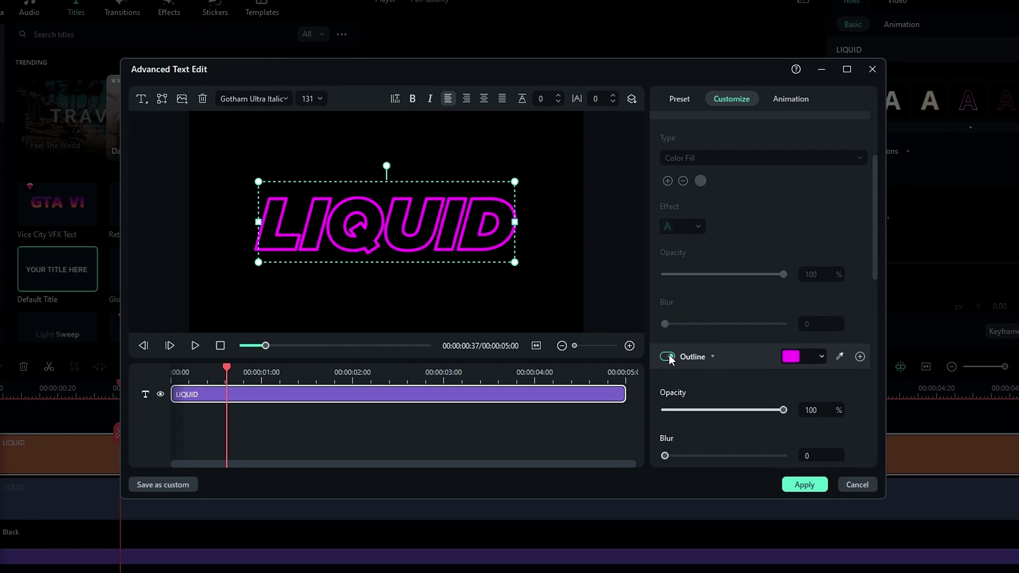
pyautogui.click(801, 357)
pyautogui.click(790, 466)
pyautogui.scroll(-2, 788, 435)
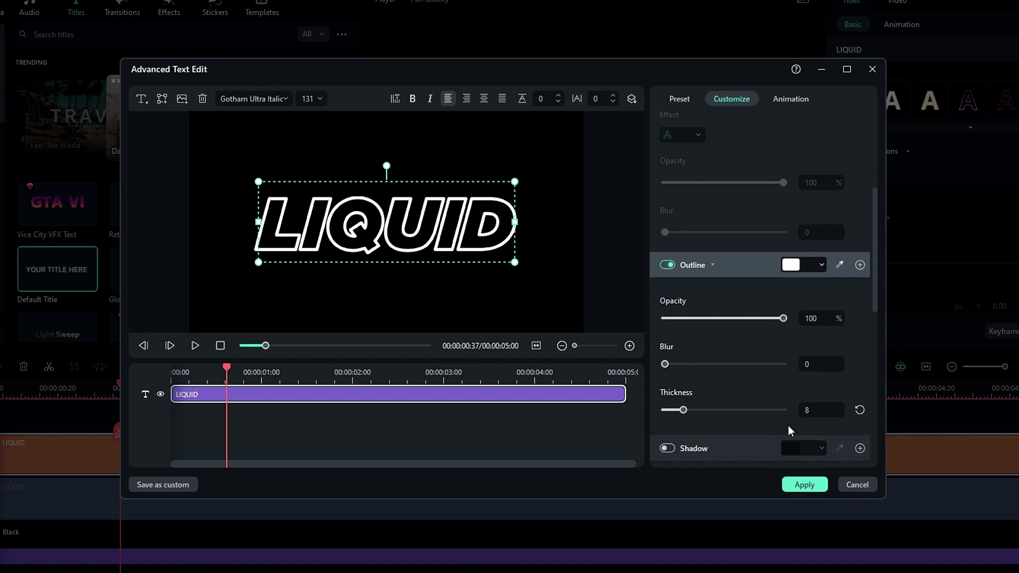
pyautogui.click(809, 411)
pyautogui.write('2')
pyautogui.press('Return')
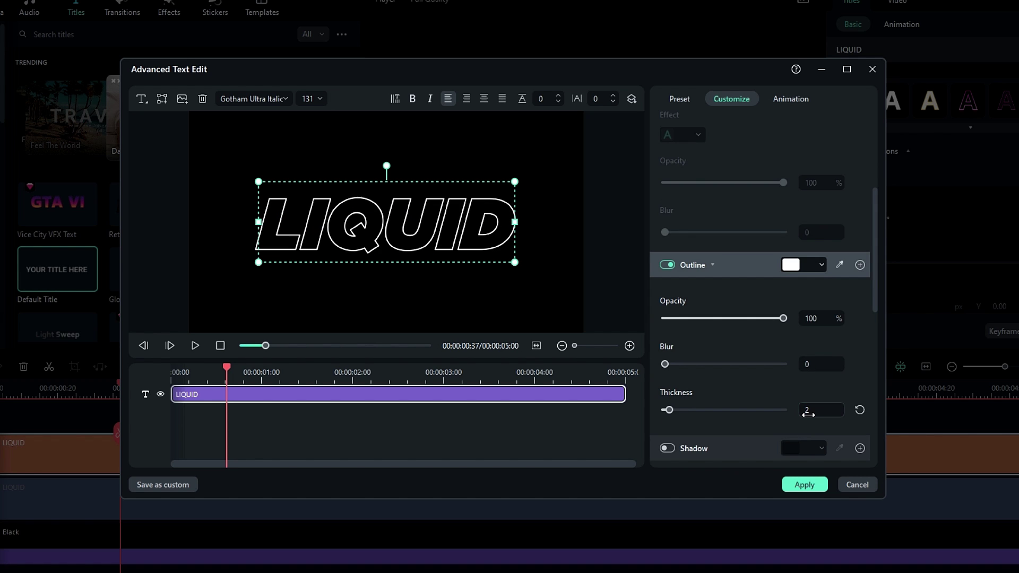
pyautogui.click(821, 485)
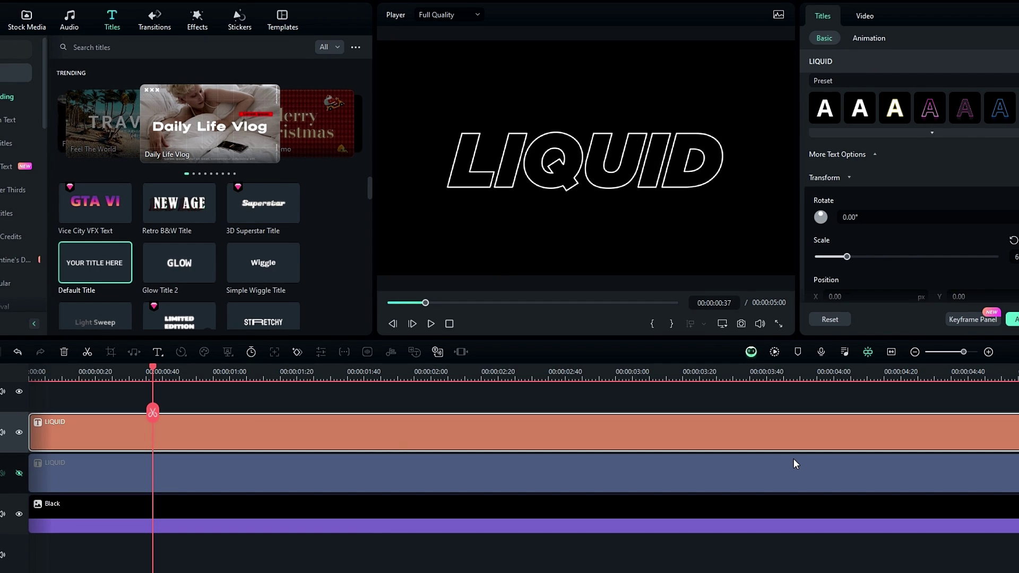
# Step: Give the hollow LIQUID title a 1.00 s Type Writer in-animation, keeping track 2 hidden
pyautogui.click(65, 473)
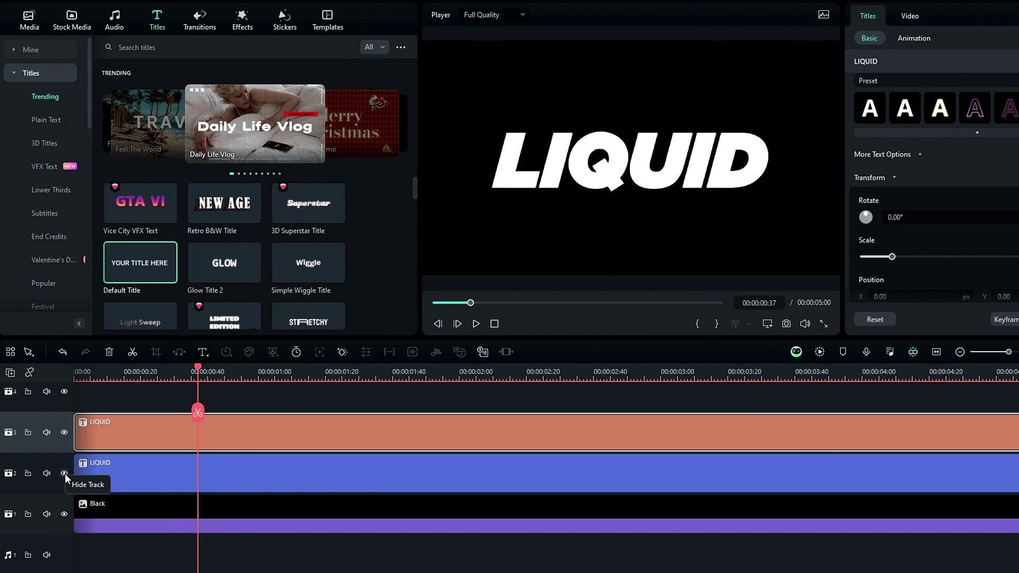
pyautogui.click(65, 473)
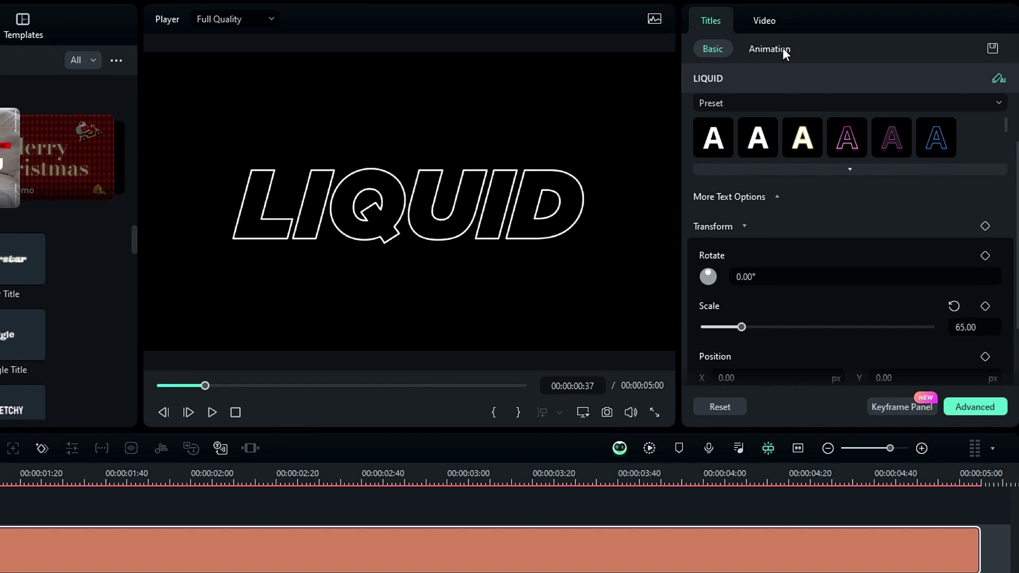
pyautogui.click(782, 51)
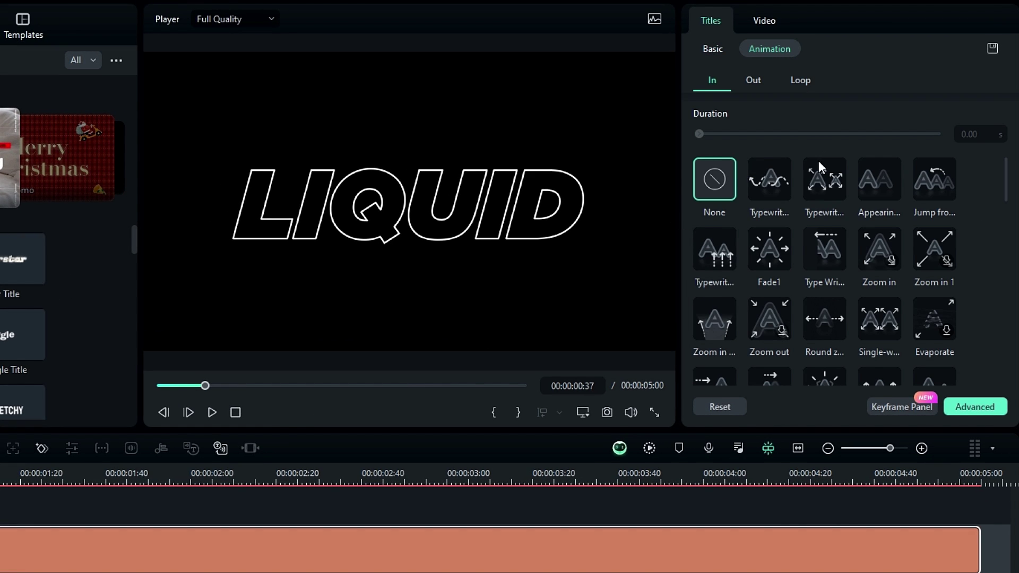
pyautogui.click(815, 253)
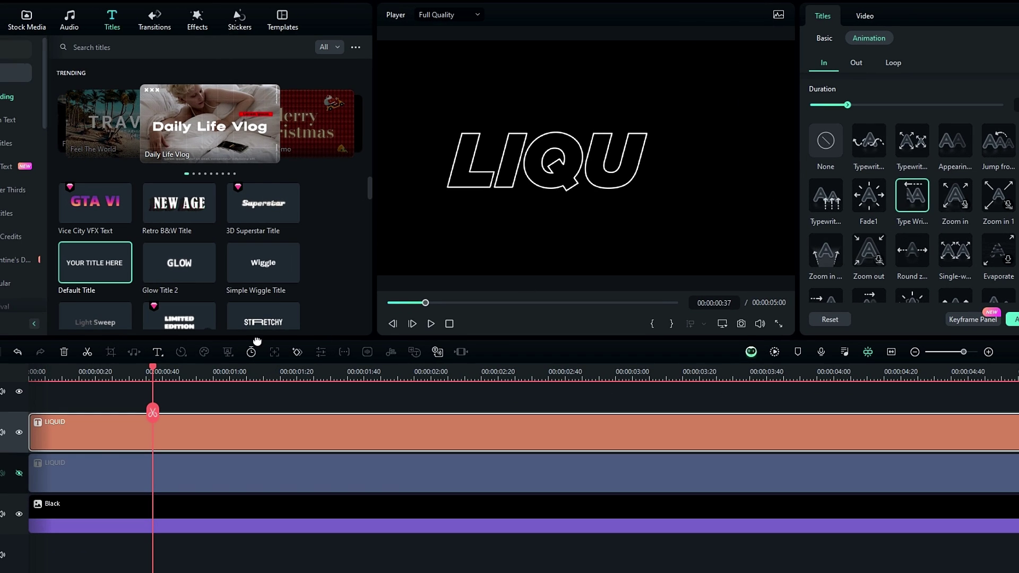
pyautogui.moveTo(149, 368); pyautogui.dragTo(11, 383)
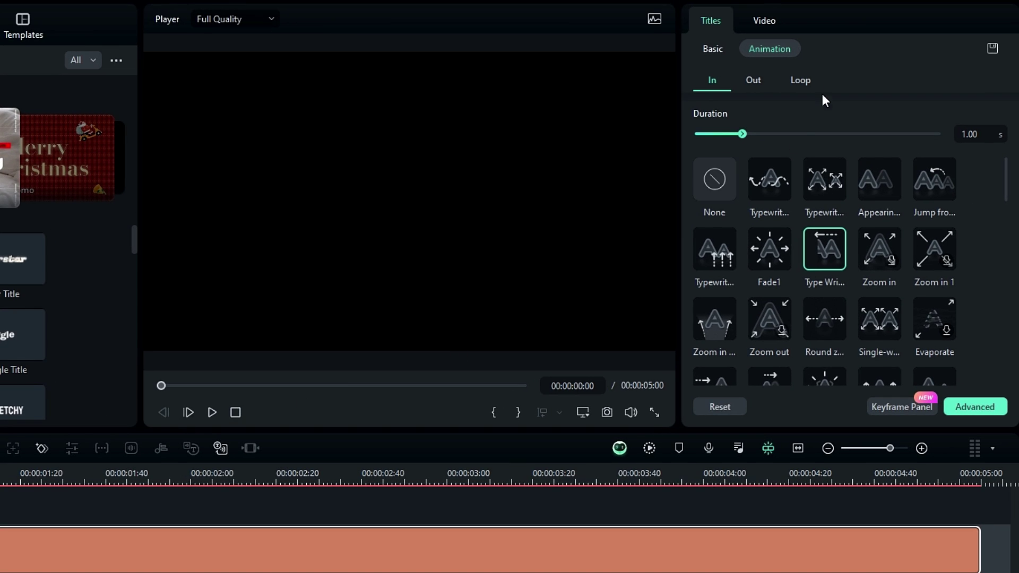
pyautogui.click(767, 22)
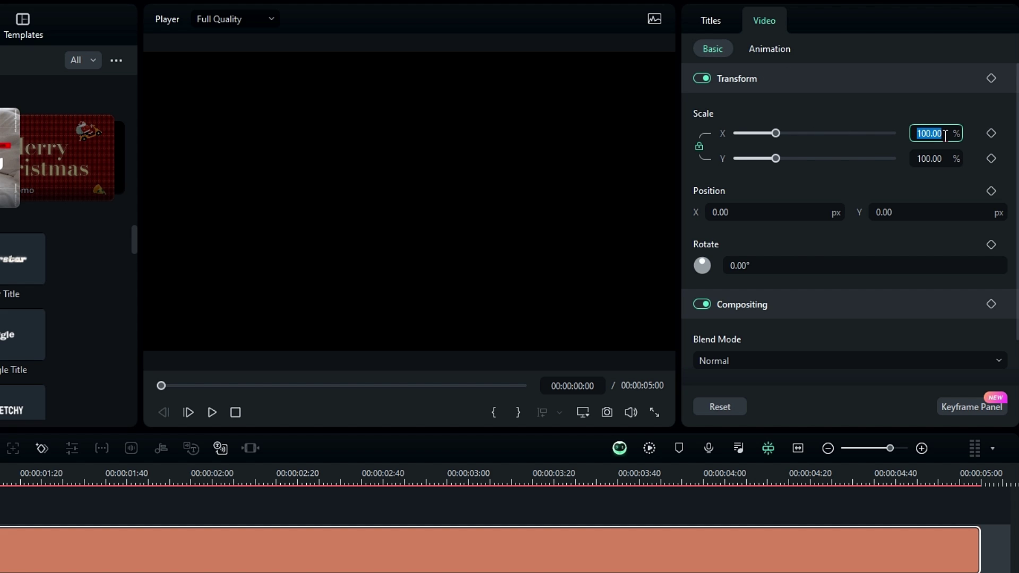
# Step: Keyframe the outline title's scale from 200% at the start to 100% near 00:00:01:40
pyautogui.press('Return')
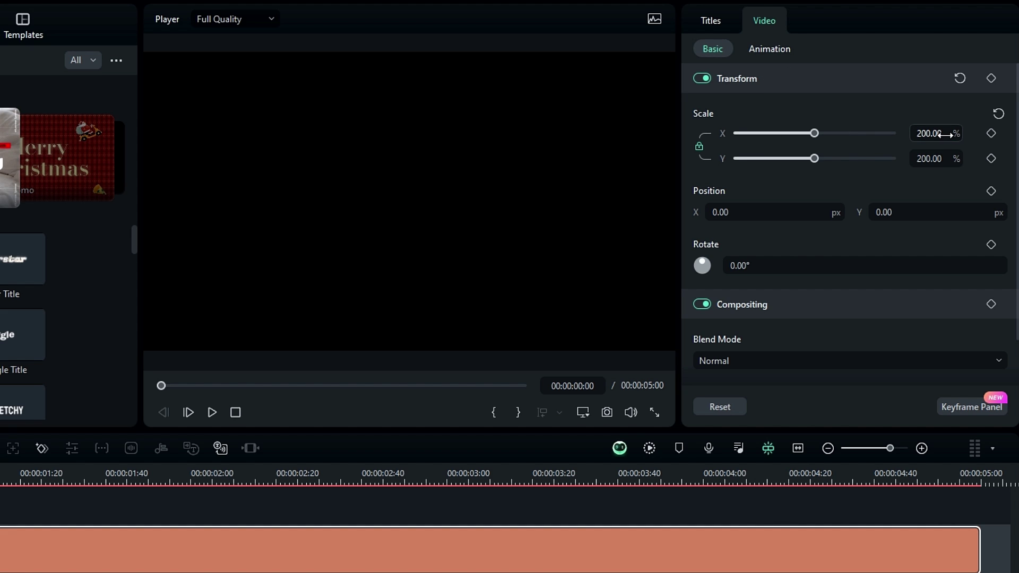
pyautogui.click(990, 133)
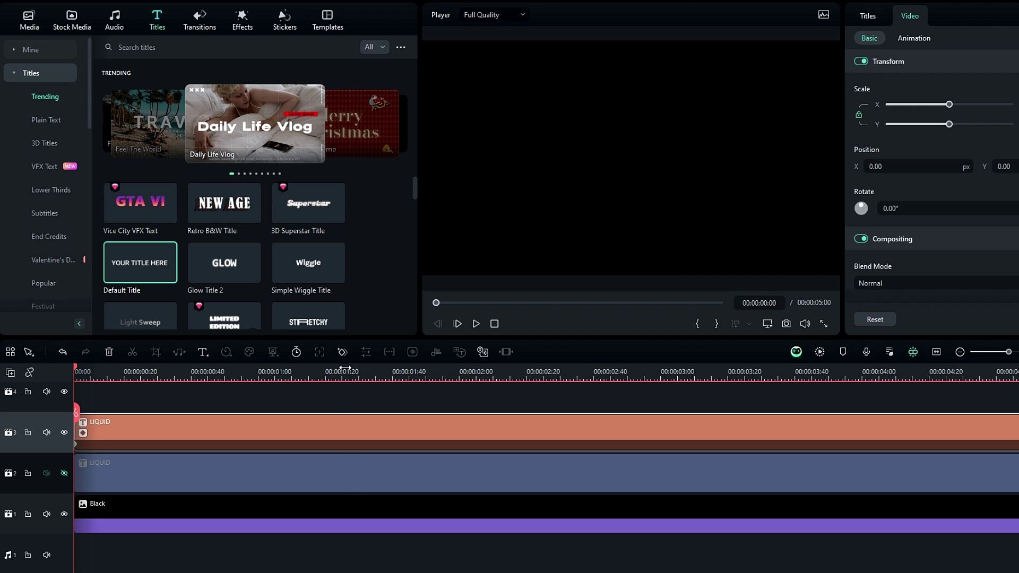
pyautogui.moveTo(345, 368); pyautogui.dragTo(375, 377)
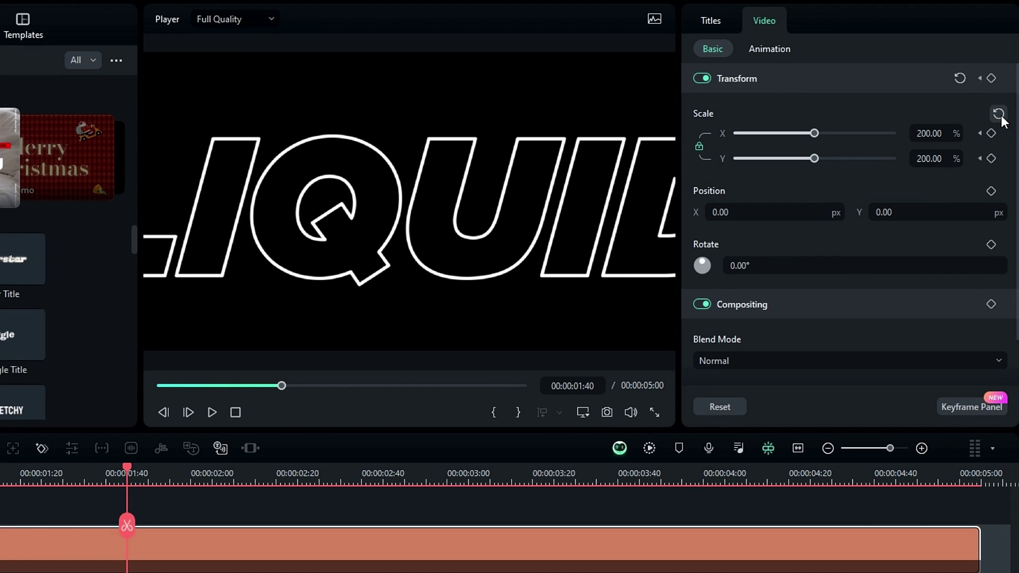
pyautogui.click(1000, 115)
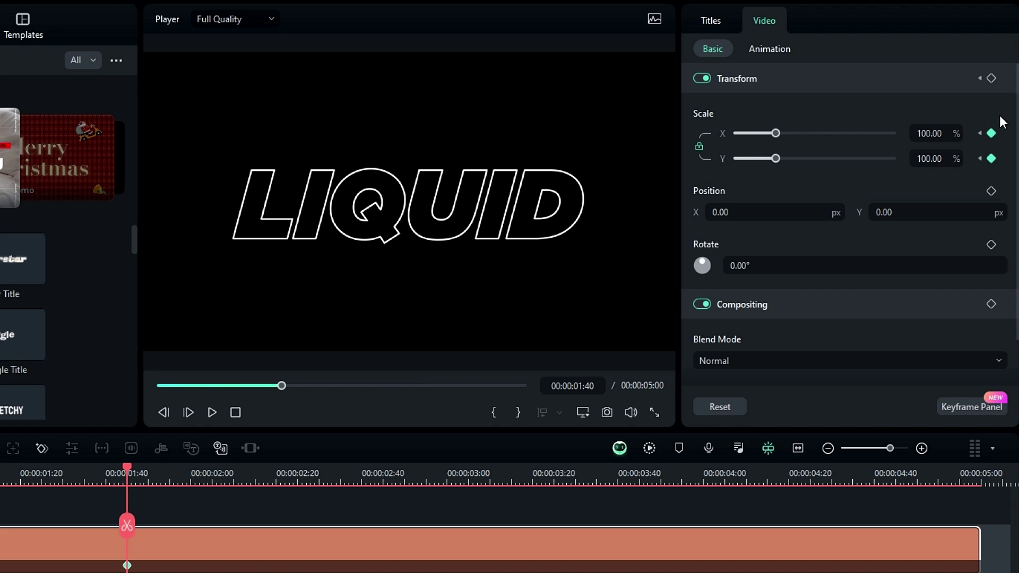
# Step: Set the scale keyframes to Curve easing and play back the shrink animation
pyautogui.click(959, 407)
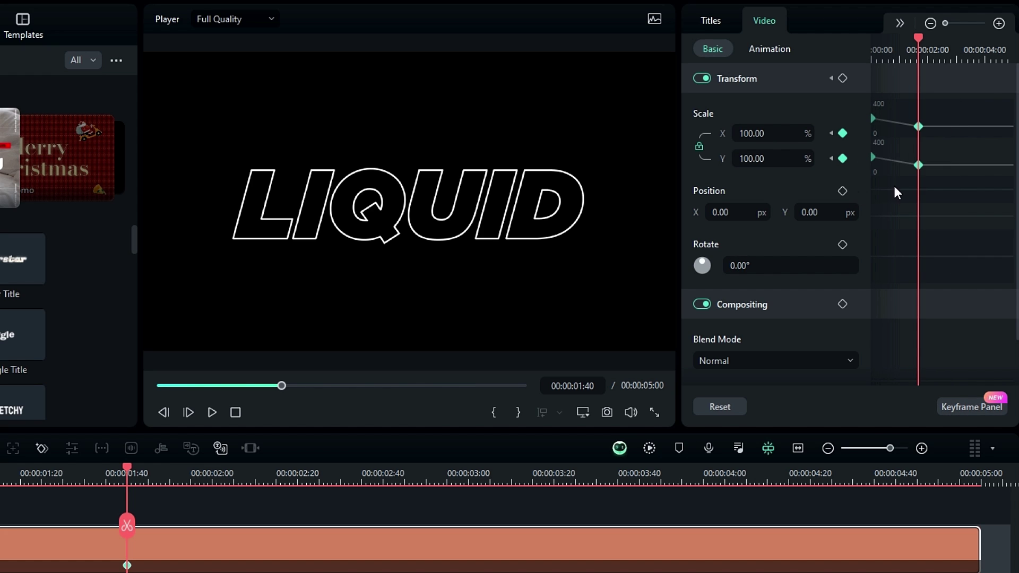
pyautogui.rightClick(918, 166)
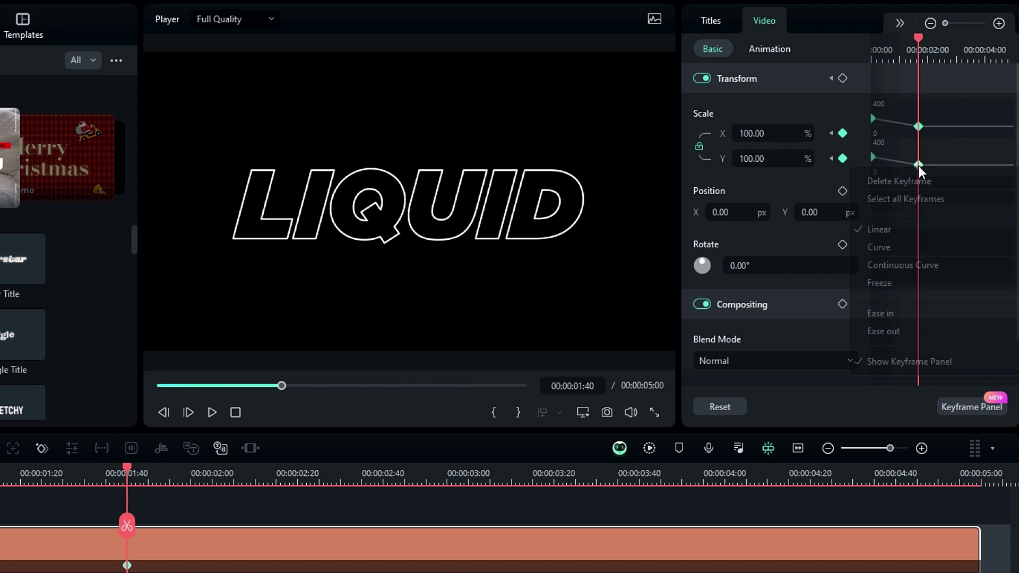
pyautogui.click(878, 248)
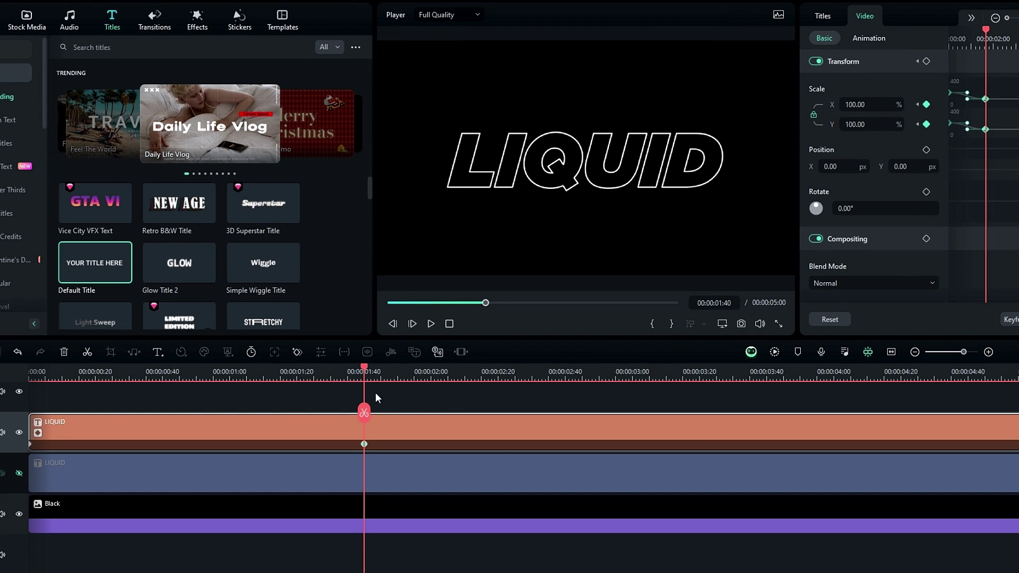
pyautogui.click(353, 376)
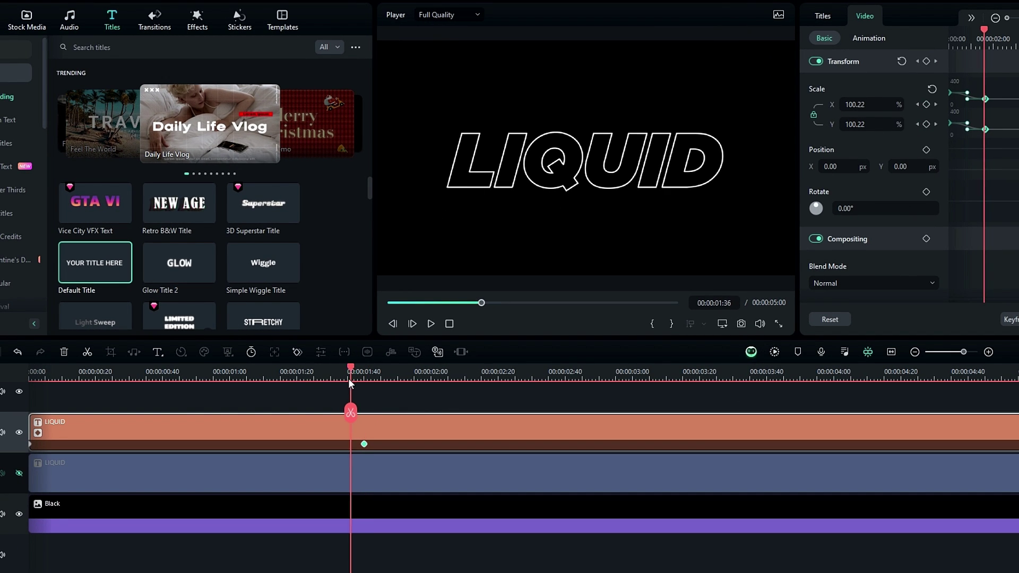
pyautogui.press('Home')
pyautogui.press('space')
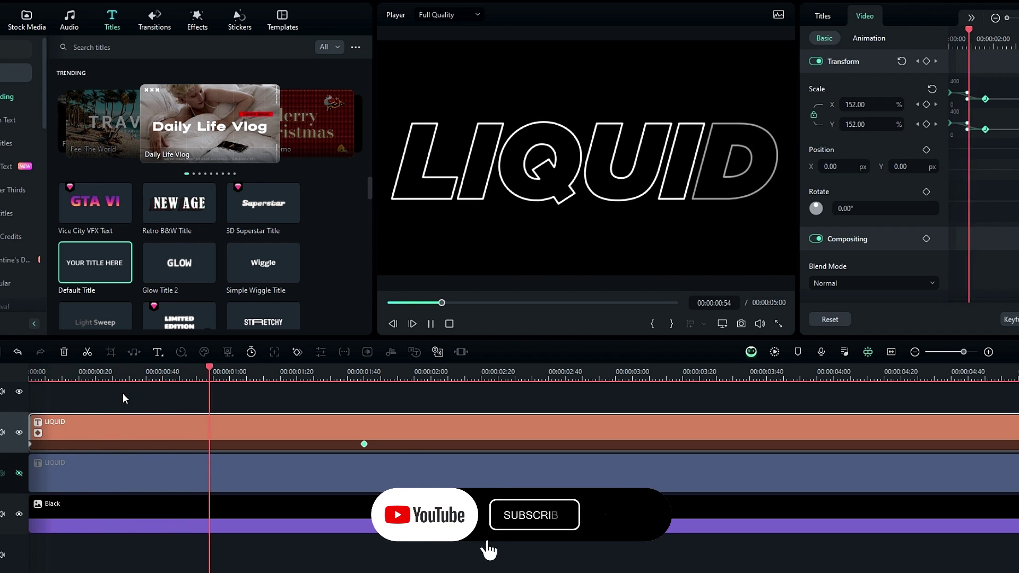
pyautogui.click(35, 372)
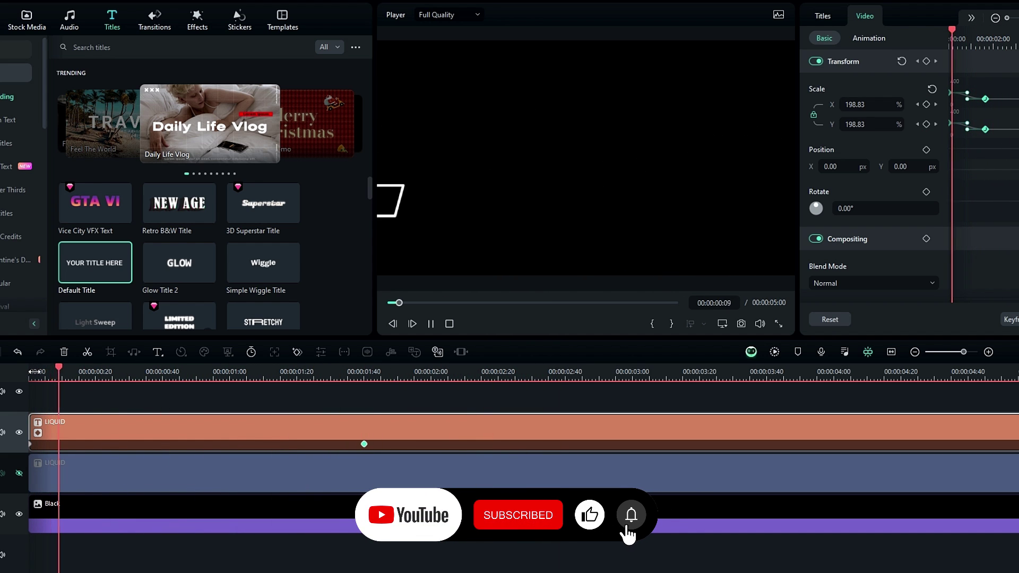
# Step: Show track 2 and group the outline title into a compound clip named 'Stroke Text'
pyautogui.press('space')
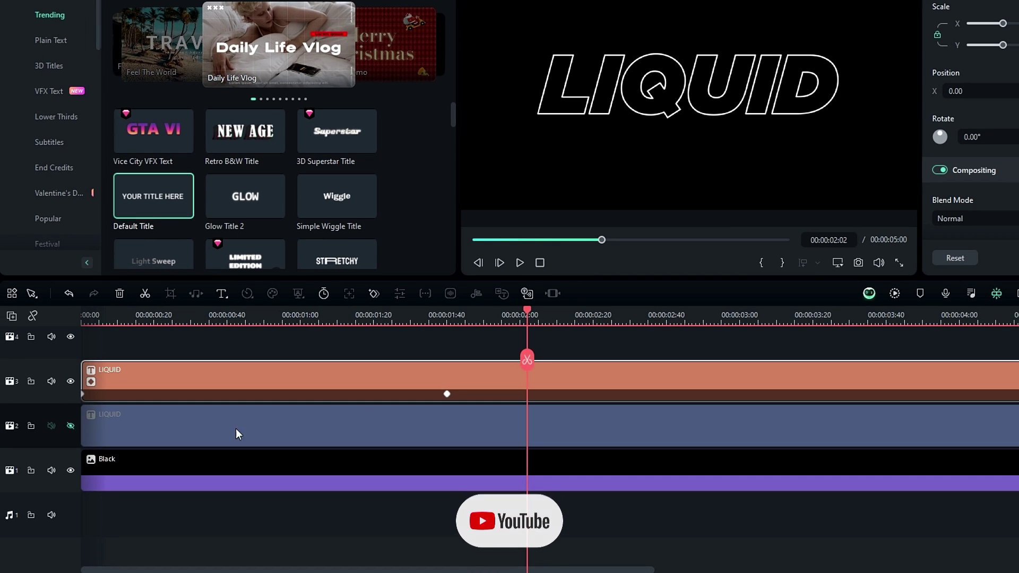
pyautogui.click(71, 426)
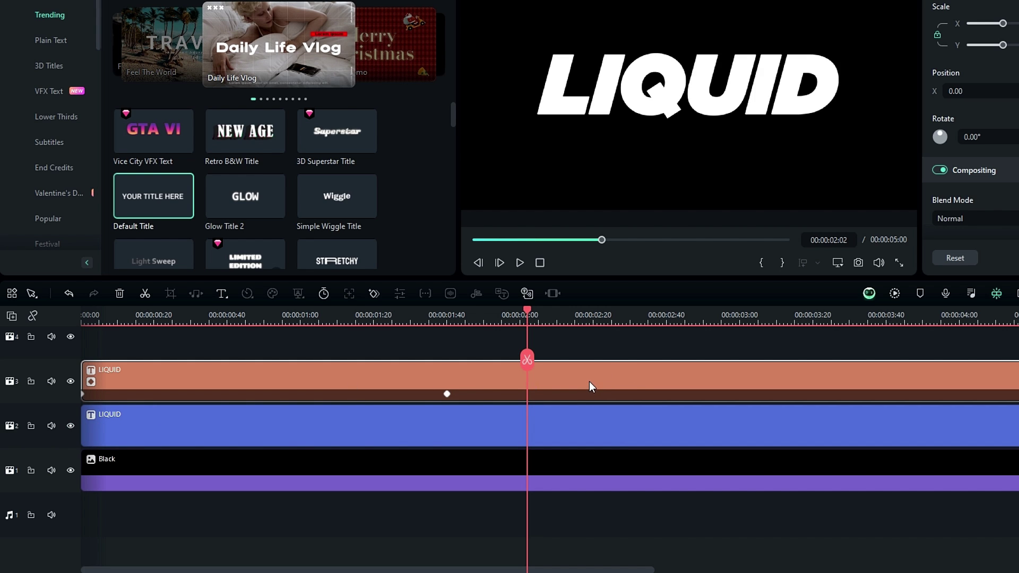
pyautogui.hotkey('alt', 'g')
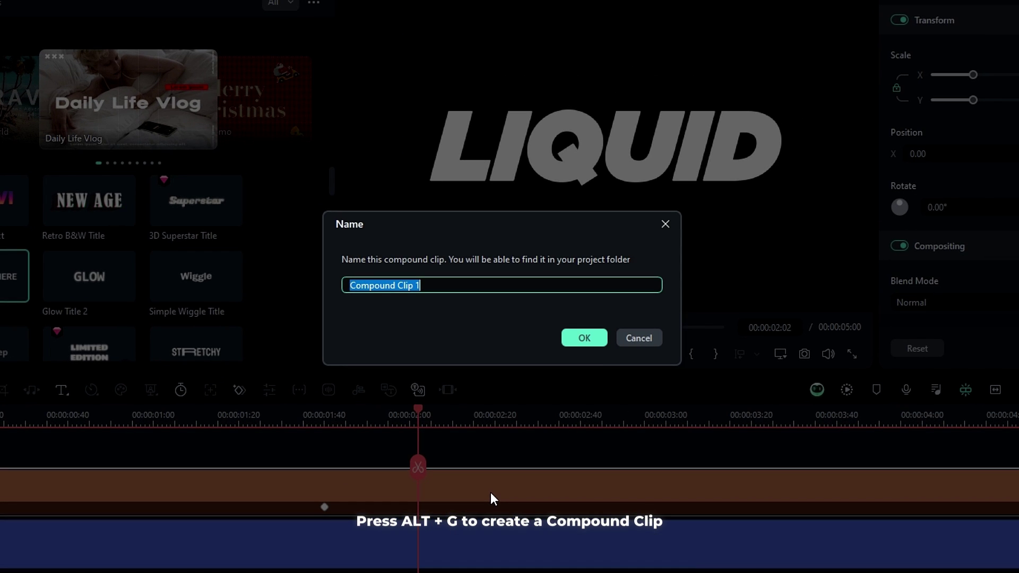
pyautogui.write('Str')
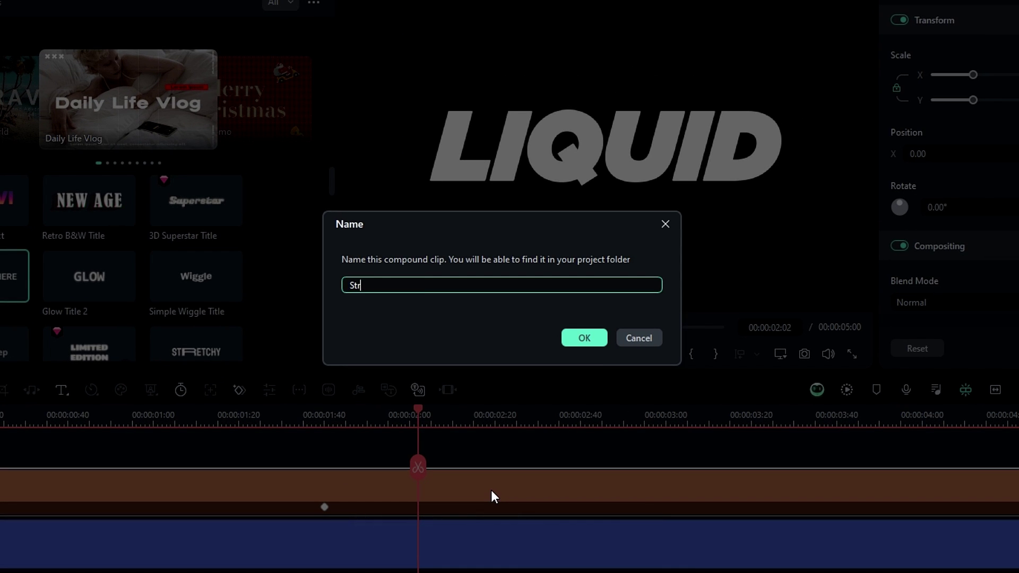
pyautogui.write('oke Text')
pyautogui.press('Return')
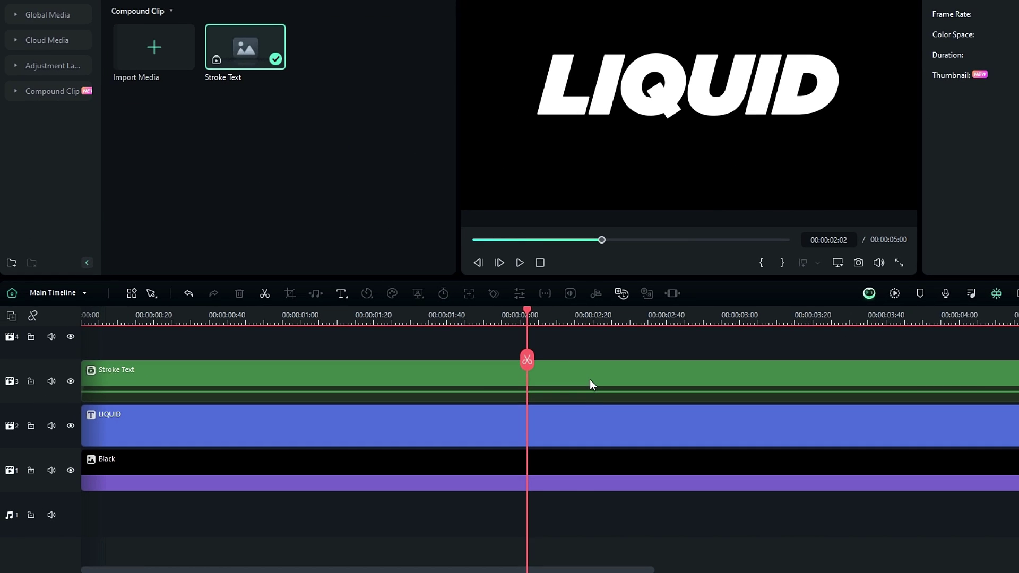
# Step: Group the filled LIQUID title and Black clip into a compound clip named 'Normal Text'
pyautogui.moveTo(445, 572); pyautogui.dragTo(500, 545)
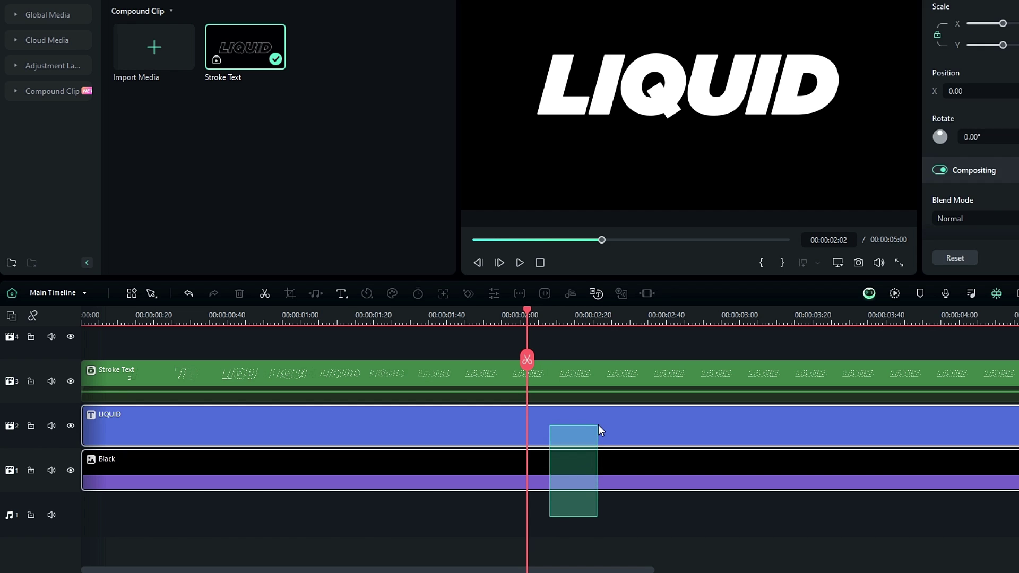
pyautogui.moveTo(599, 425); pyautogui.dragTo(601, 425)
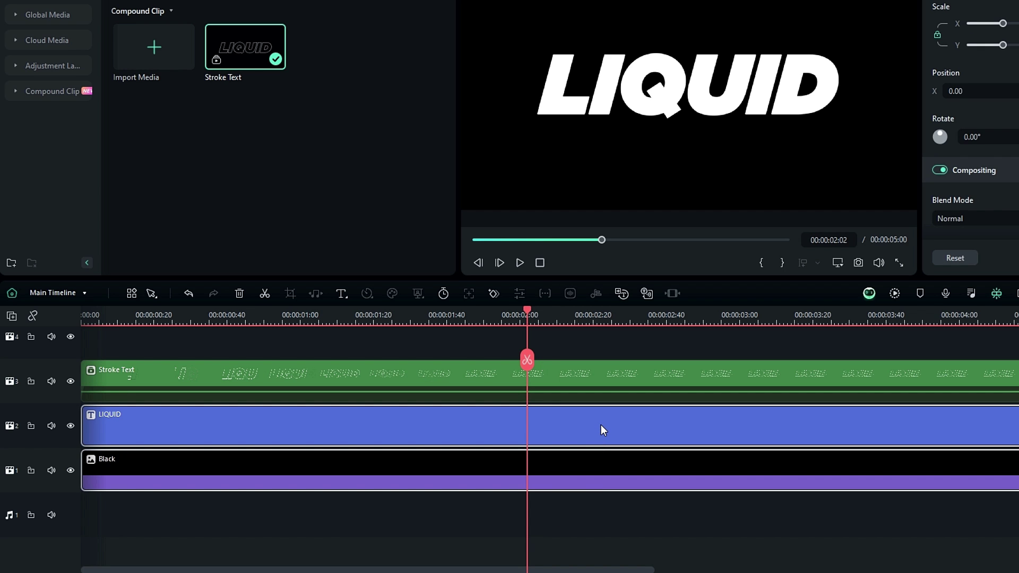
pyautogui.hotkey('alt', 'g')
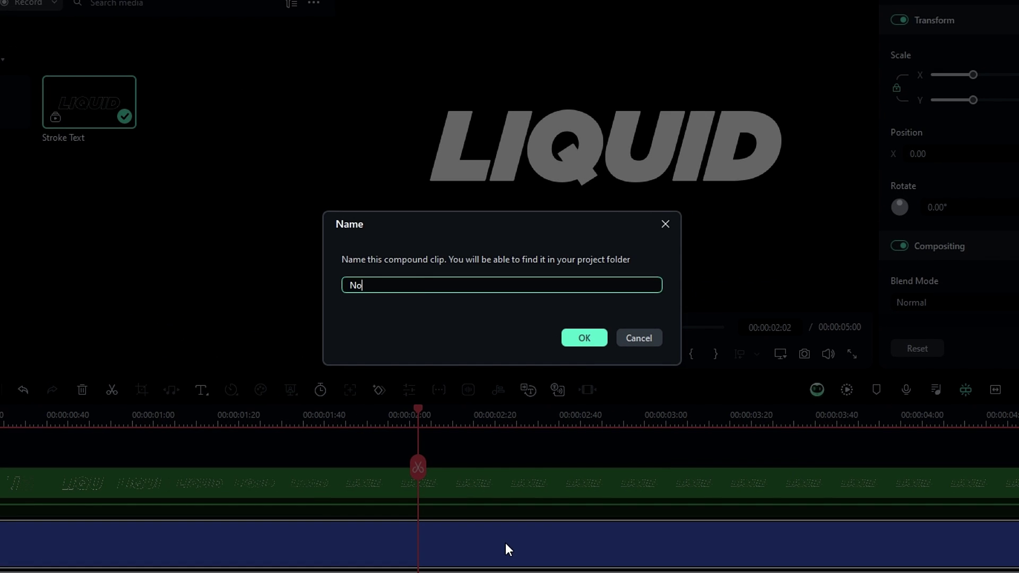
pyautogui.write('Normal Text')
pyautogui.press('Return')
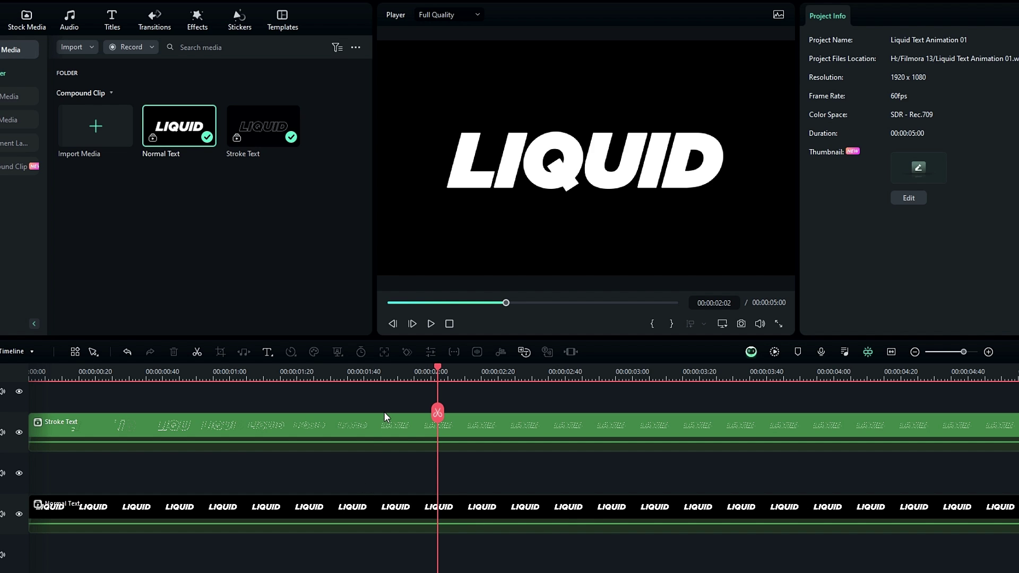
# Step: Move Stroke Text directly above Normal Text and hide both tracks
pyautogui.moveTo(383, 414)
pyautogui.mouseDown()
pyautogui.moveTo(375, 476)
pyautogui.moveTo(359, 447)
pyautogui.moveTo(302, 514)
pyautogui.moveTo(291, 391)
pyautogui.moveTo(281, 399)
pyautogui.moveTo(334, 475)
pyautogui.moveTo(345, 415)
pyautogui.moveTo(339, 470)
pyautogui.moveTo(356, 498)
pyautogui.mouseUp()
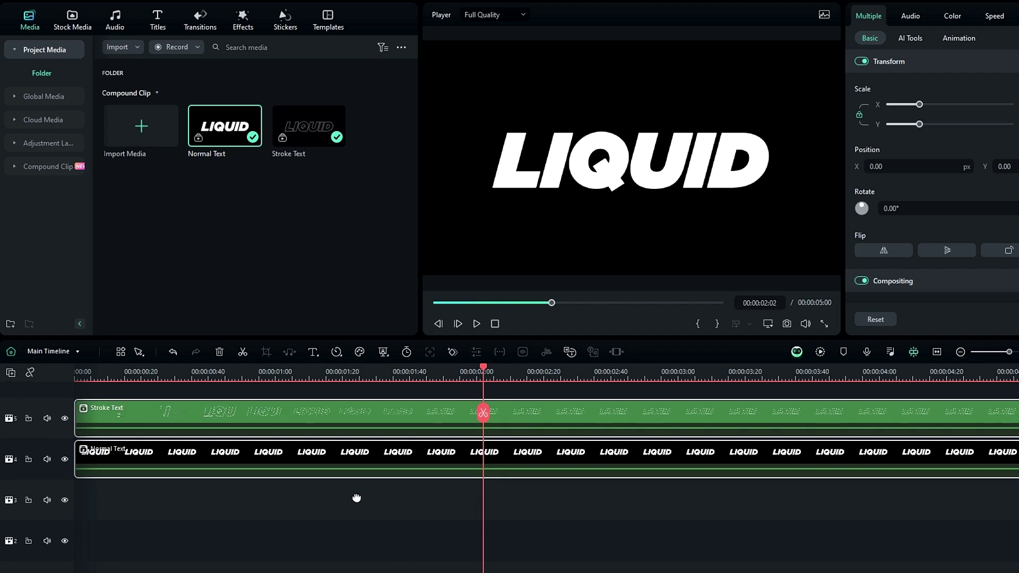
pyautogui.scroll(-1, 357, 498)
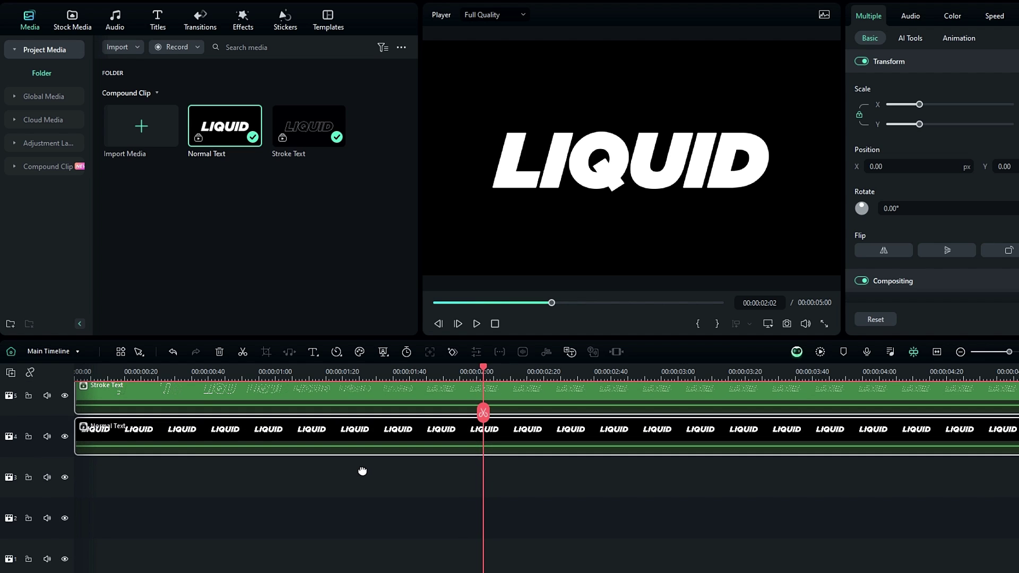
pyautogui.click(65, 436)
pyautogui.click(65, 395)
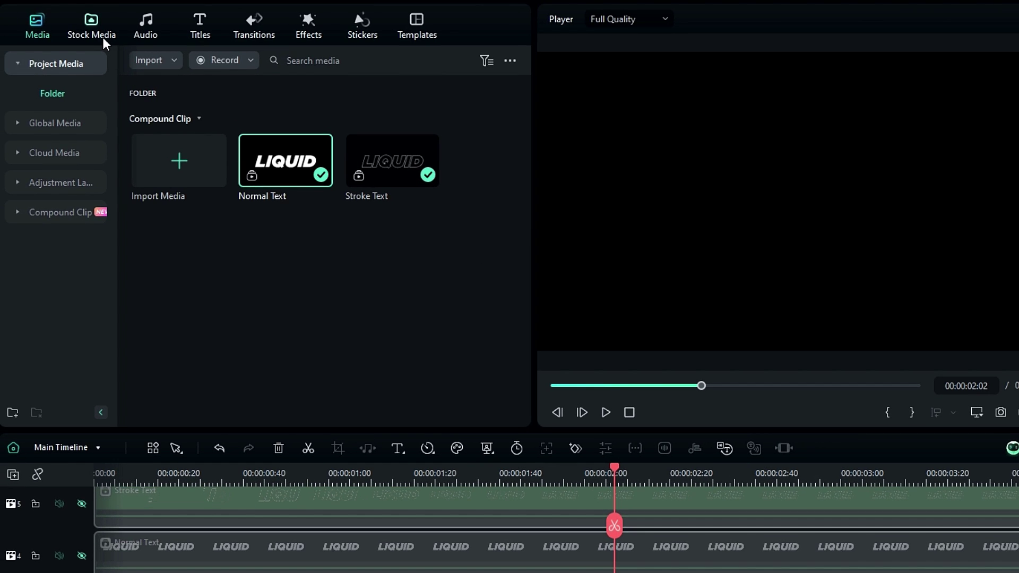
# Step: Add the Blue solid colour from Stock Media to track 1
pyautogui.click(100, 33)
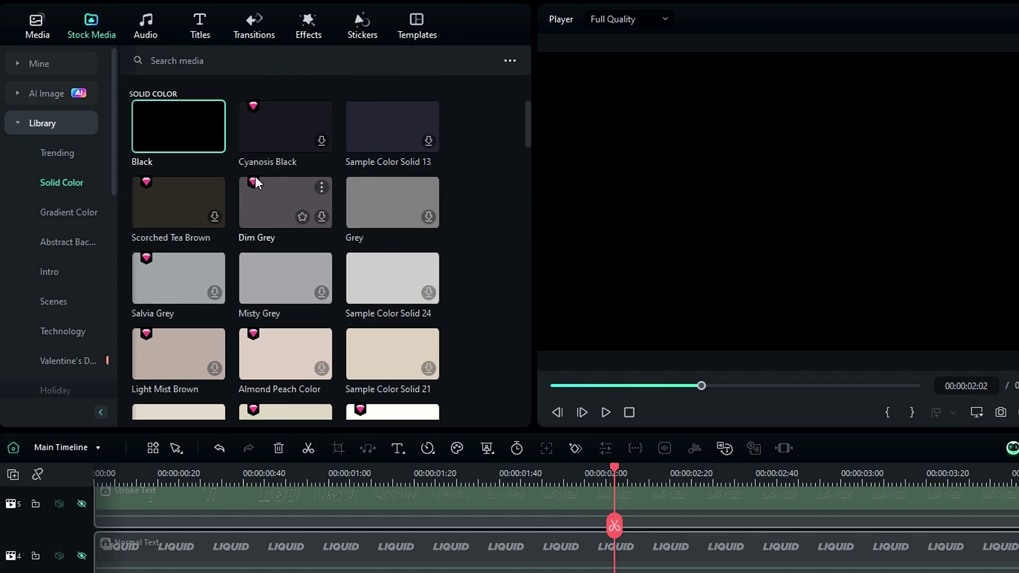
pyautogui.scroll(-10, 195, 193)
pyautogui.scroll(8, 195, 193)
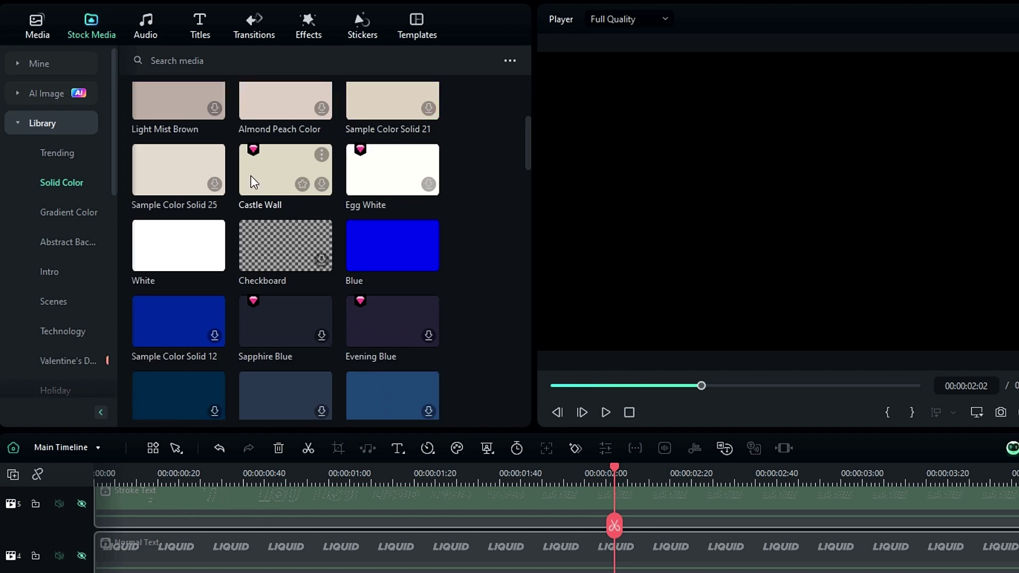
pyautogui.scroll(-1, 251, 175)
pyautogui.moveTo(371, 168); pyautogui.dragTo(75, 535)
# Step: Keyframe the Blue solid's position from Y -1087 at 00:00:00:40 to 0 at 00:00:04:00
pyautogui.scroll(-2, 180, 477)
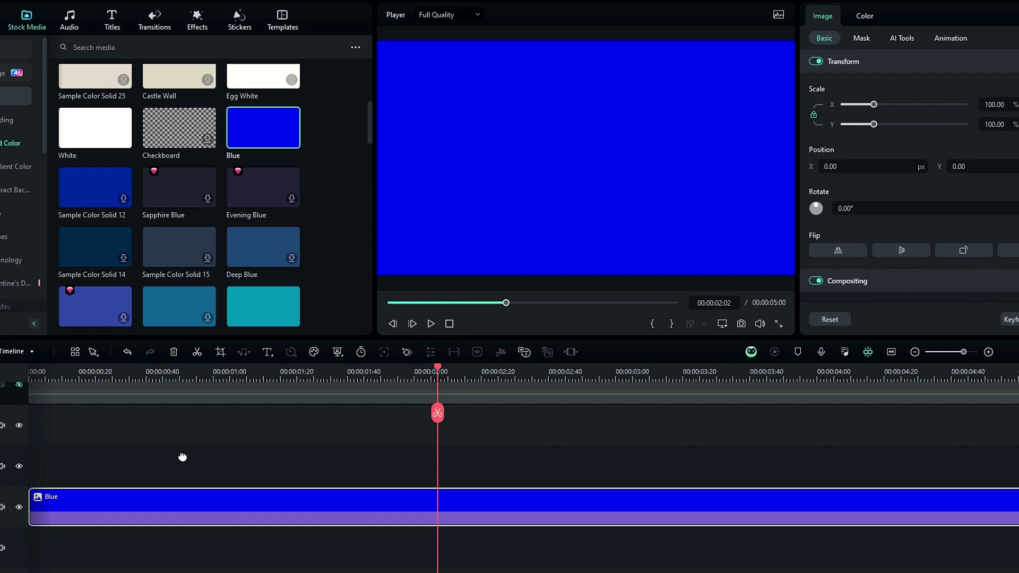
pyautogui.moveTo(153, 370); pyautogui.dragTo(161, 392)
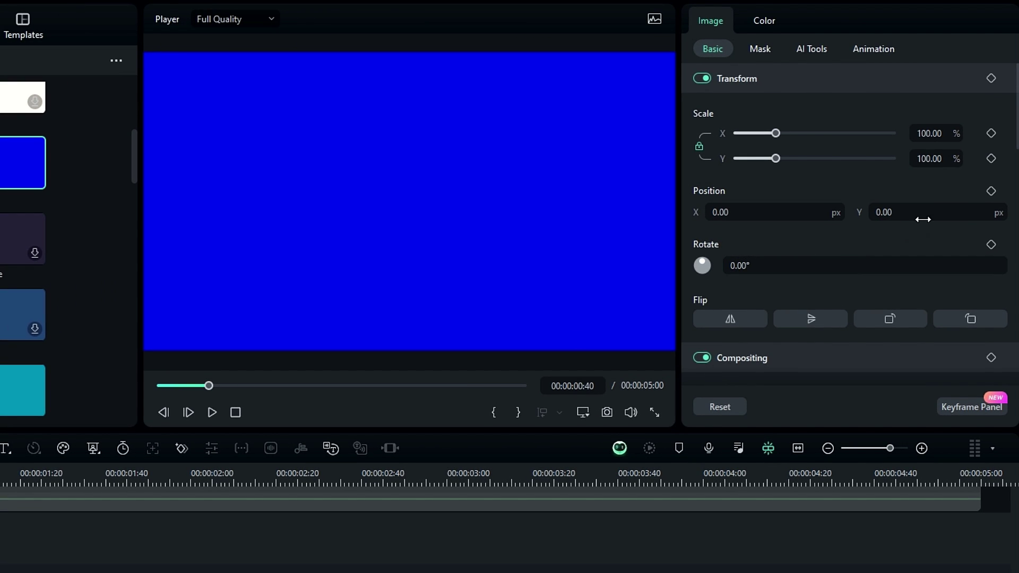
pyautogui.moveTo(923, 219); pyautogui.dragTo(830, 220)
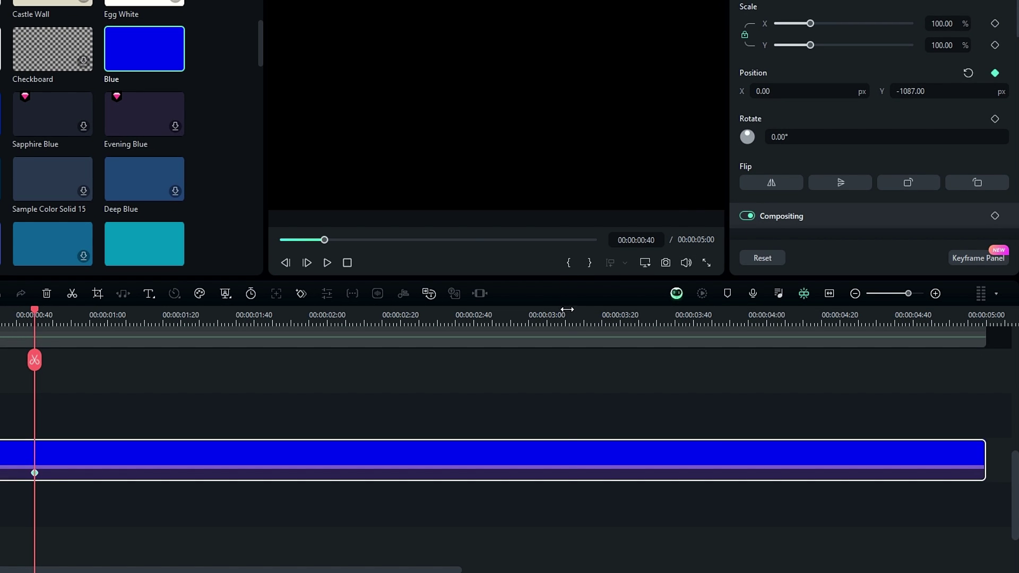
pyautogui.moveTo(567, 309); pyautogui.dragTo(698, 338)
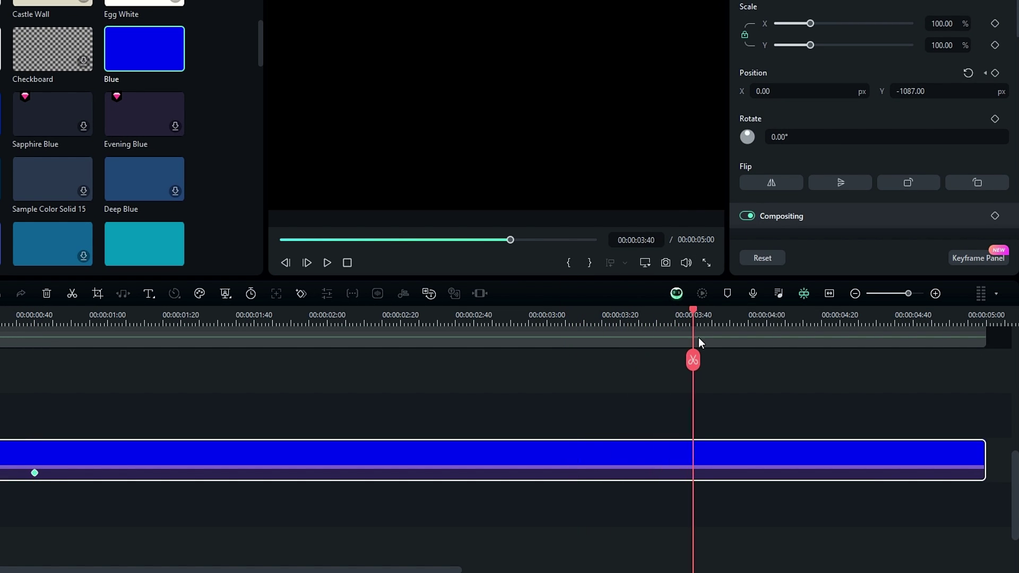
pyautogui.moveTo(772, 343); pyautogui.dragTo(765, 342)
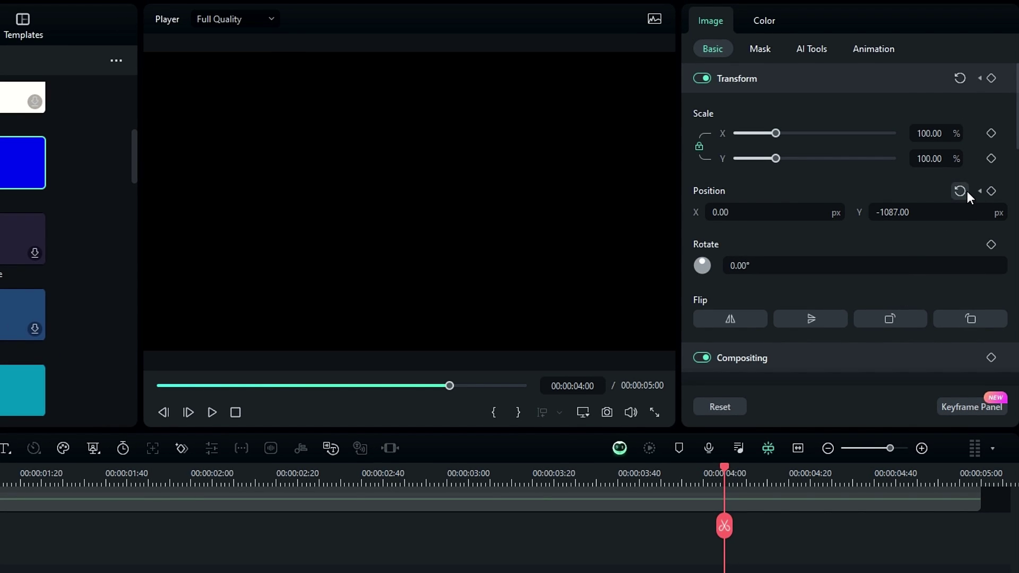
pyautogui.click(966, 192)
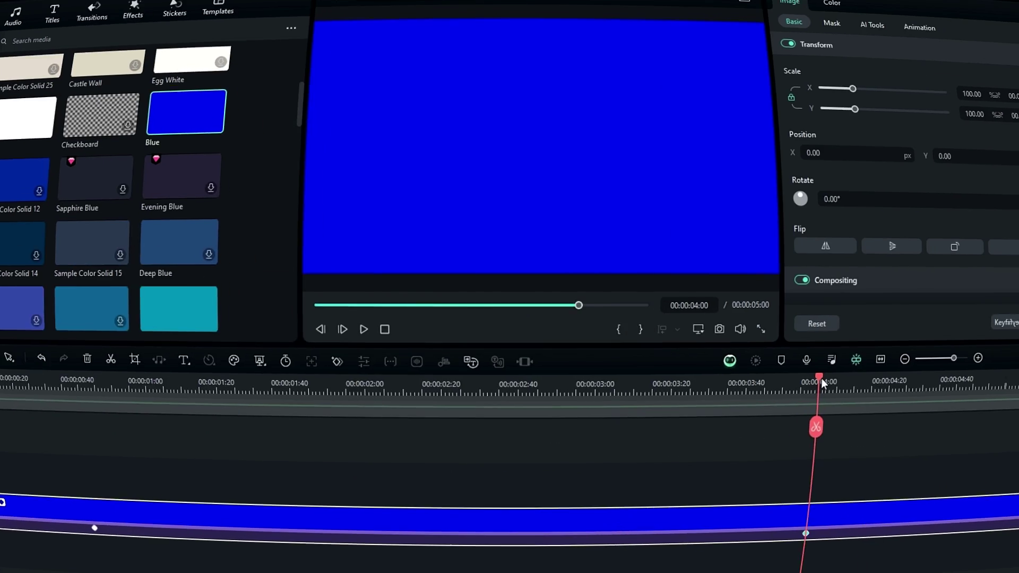
pyautogui.moveTo(821, 378); pyautogui.dragTo(410, 403)
pyautogui.moveTo(232, 404)
pyautogui.mouseDown()
pyautogui.moveTo(386, 409)
pyautogui.moveTo(243, 409)
pyautogui.mouseUp()
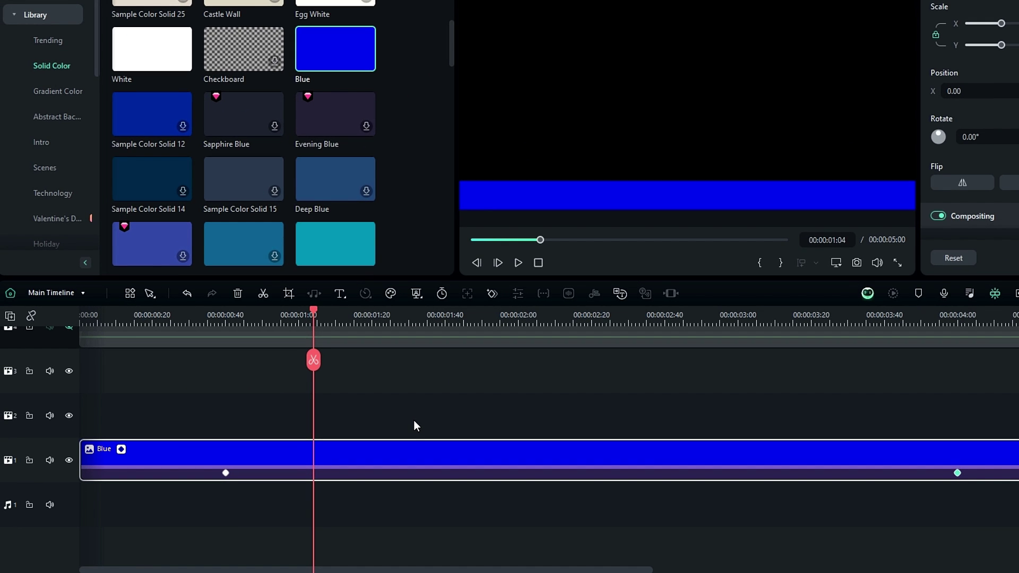
# Step: Copy the keyframed Blue clip onto tracks 2 and 3
pyautogui.moveTo(129, 315); pyautogui.dragTo(27, 325)
pyautogui.hotkey('ctrl', 'v')
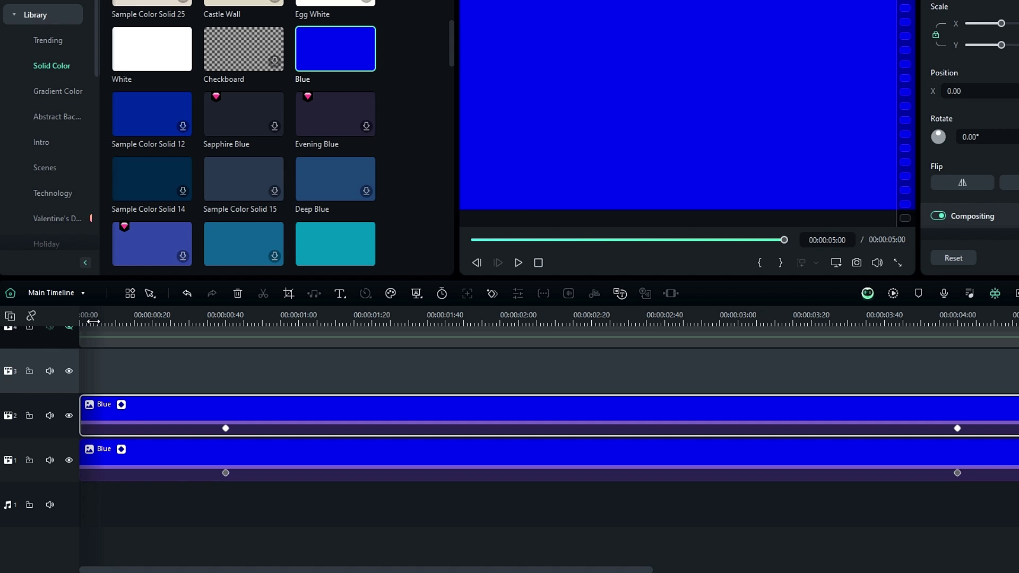
pyautogui.click(93, 322)
pyautogui.hotkey('ctrl', 'v')
pyautogui.click(162, 318)
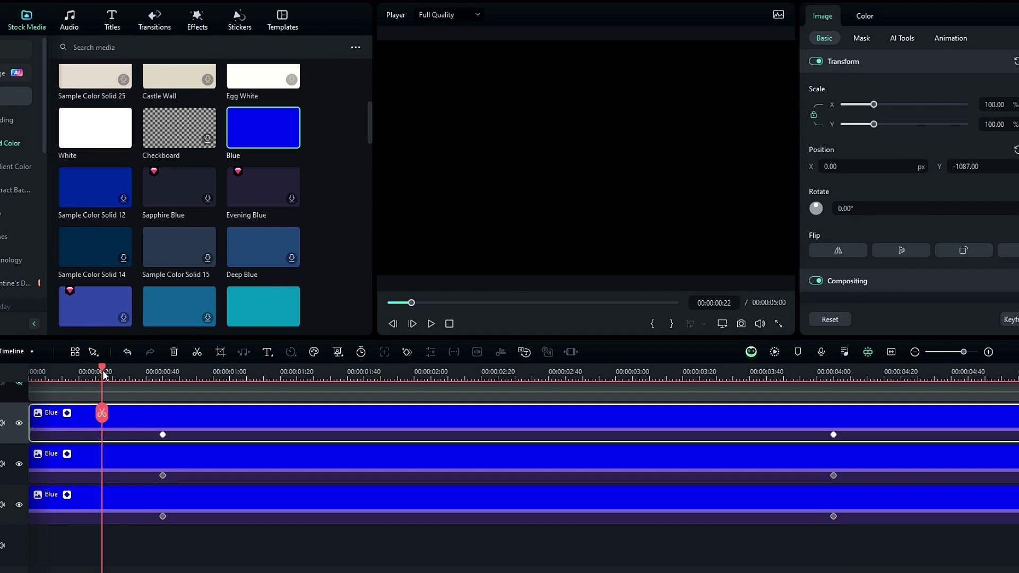
pyautogui.moveTo(105, 374); pyautogui.dragTo(175, 572)
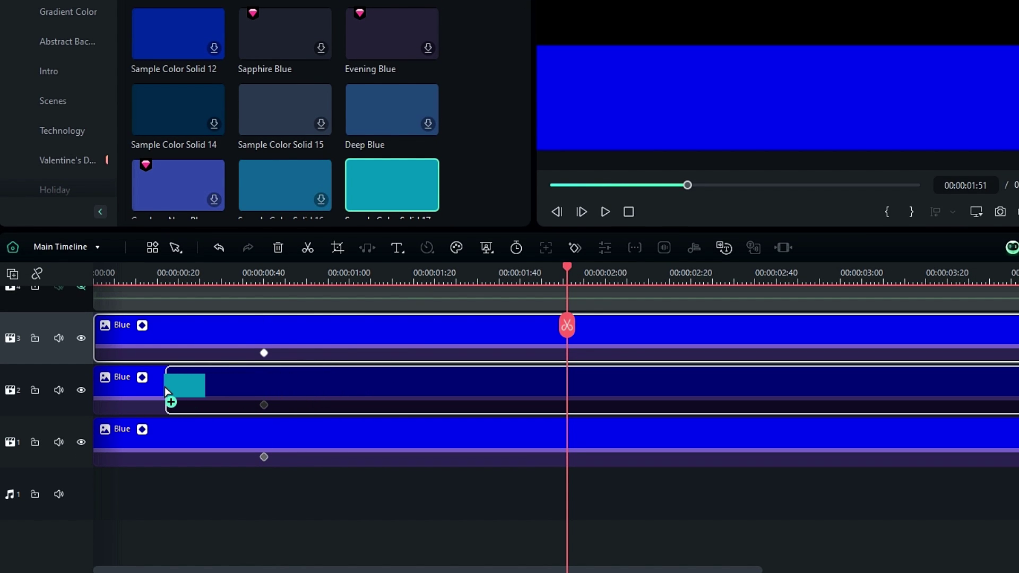
# Step: Replace track 2's copy with the teal Sample Color Solid 17
pyautogui.moveTo(164, 386); pyautogui.dragTo(165, 386)
pyautogui.press('alt')
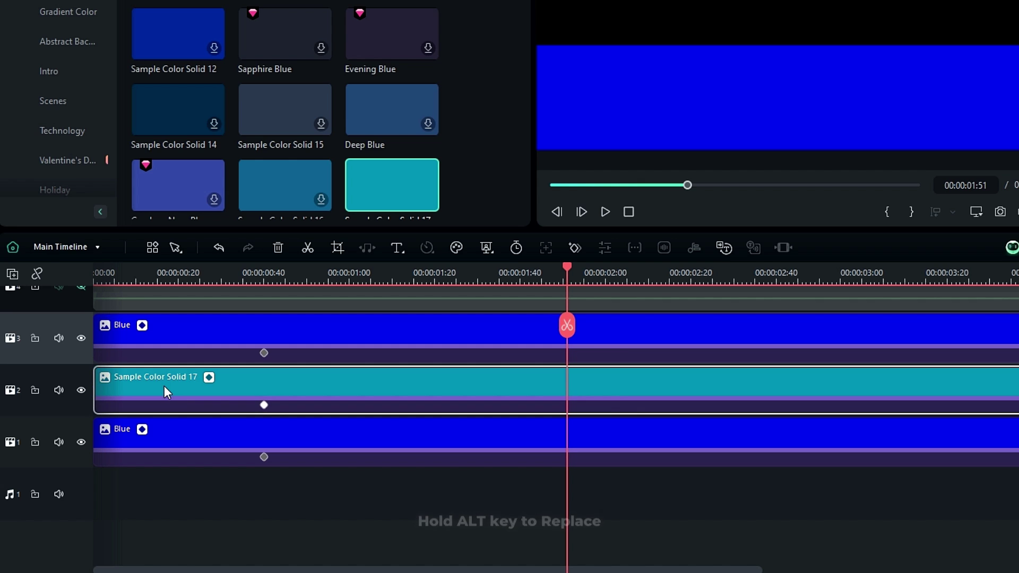
pyautogui.click(66, 402)
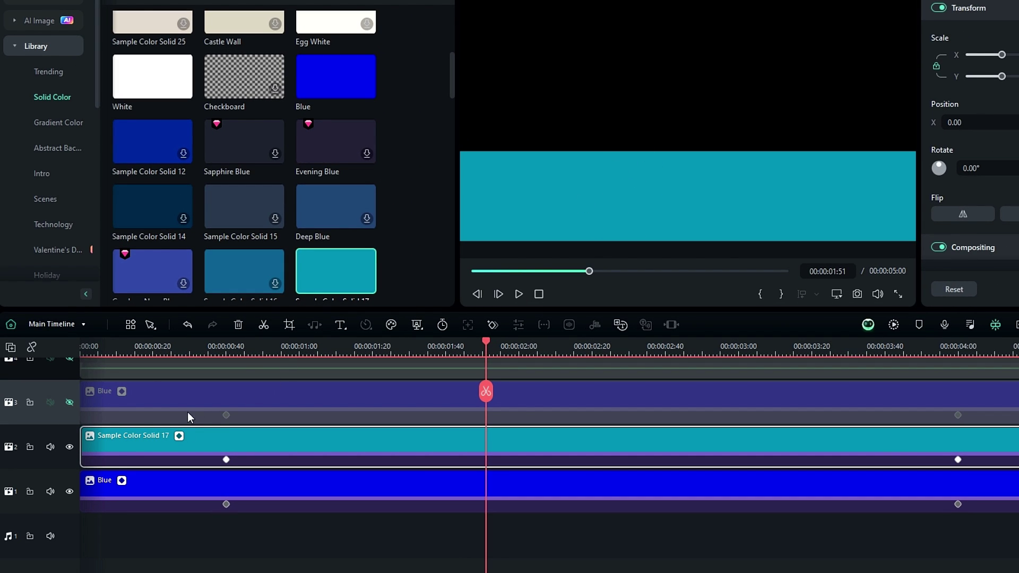
pyautogui.click(69, 403)
# Step: Replace track 3's Blue copy with the White solid and check the stacked layers
pyautogui.click(301, 393)
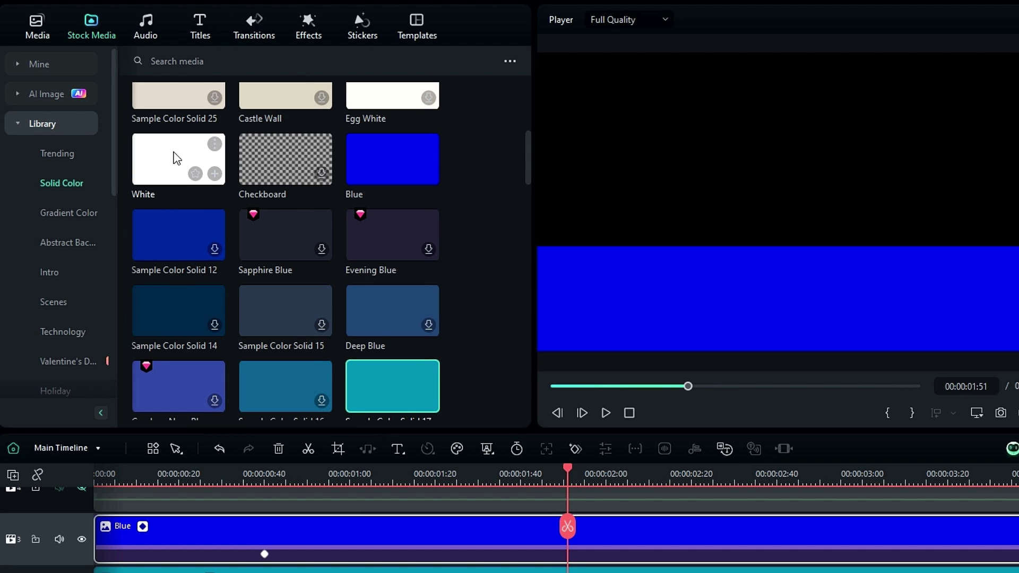
pyautogui.moveTo(177, 158); pyautogui.dragTo(153, 533)
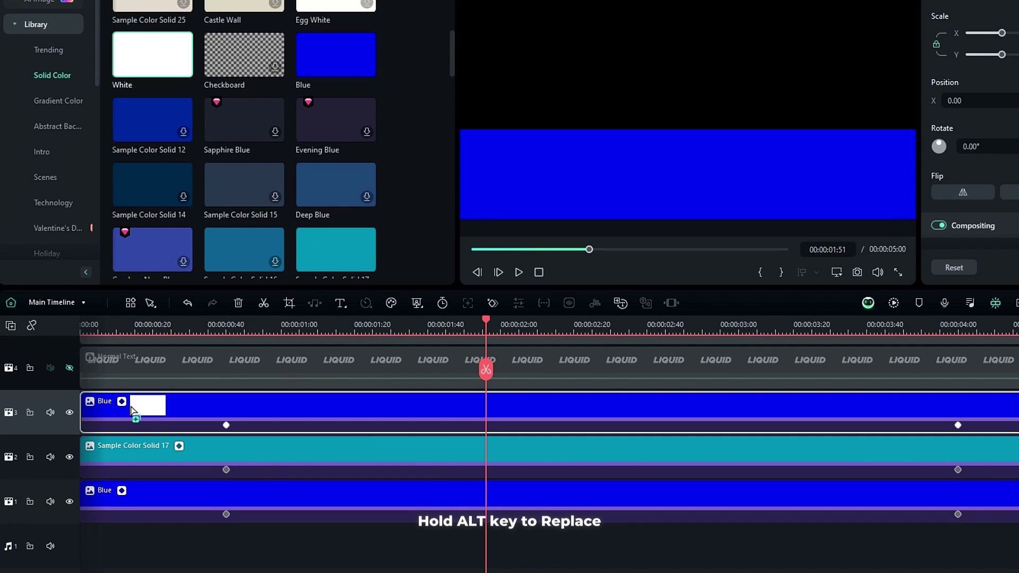
pyautogui.moveTo(133, 410); pyautogui.dragTo(130, 405)
pyautogui.moveTo(231, 324); pyautogui.dragTo(557, 323)
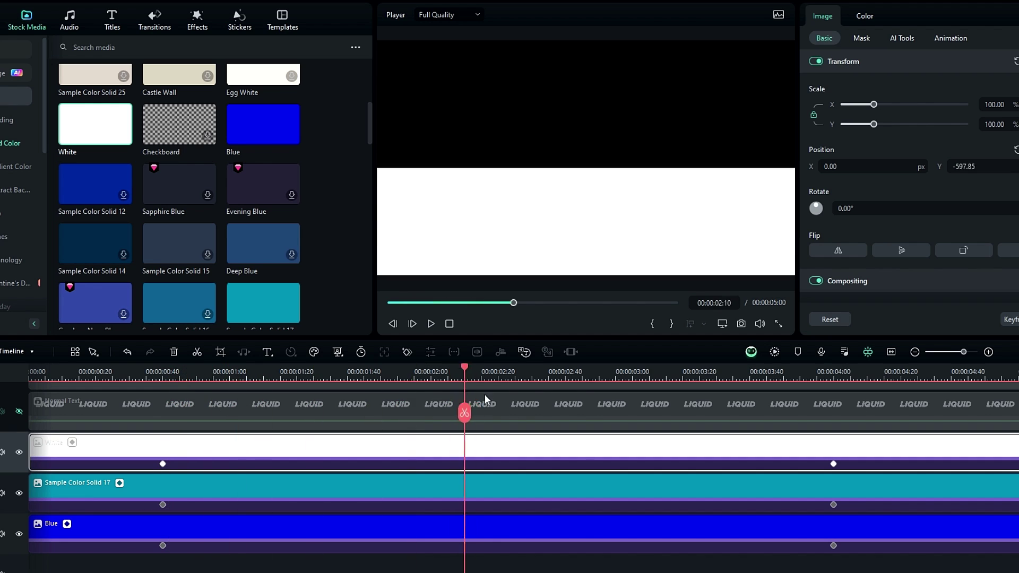
pyautogui.moveTo(485, 394); pyautogui.dragTo(459, 383)
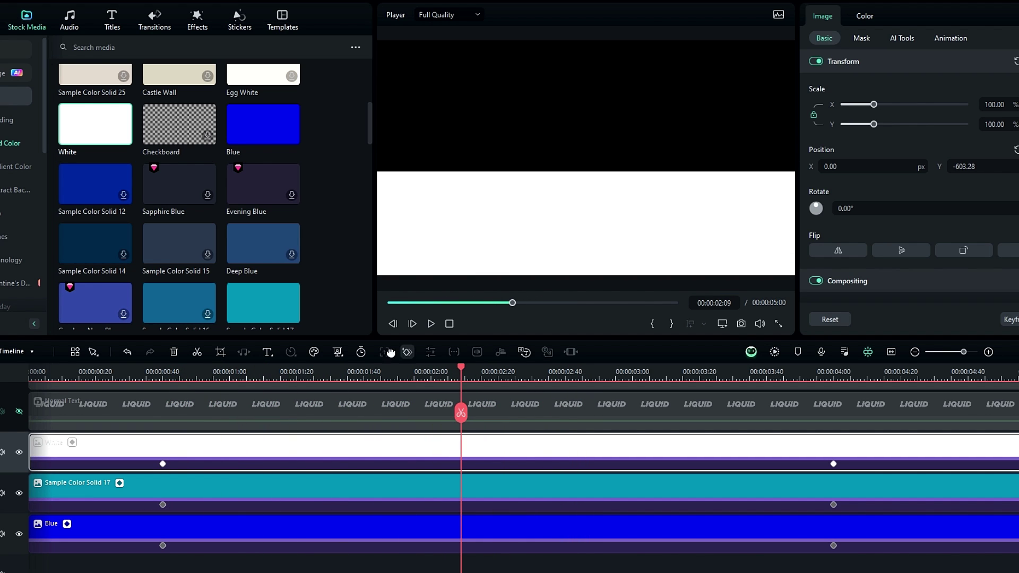
pyautogui.click(380, 418)
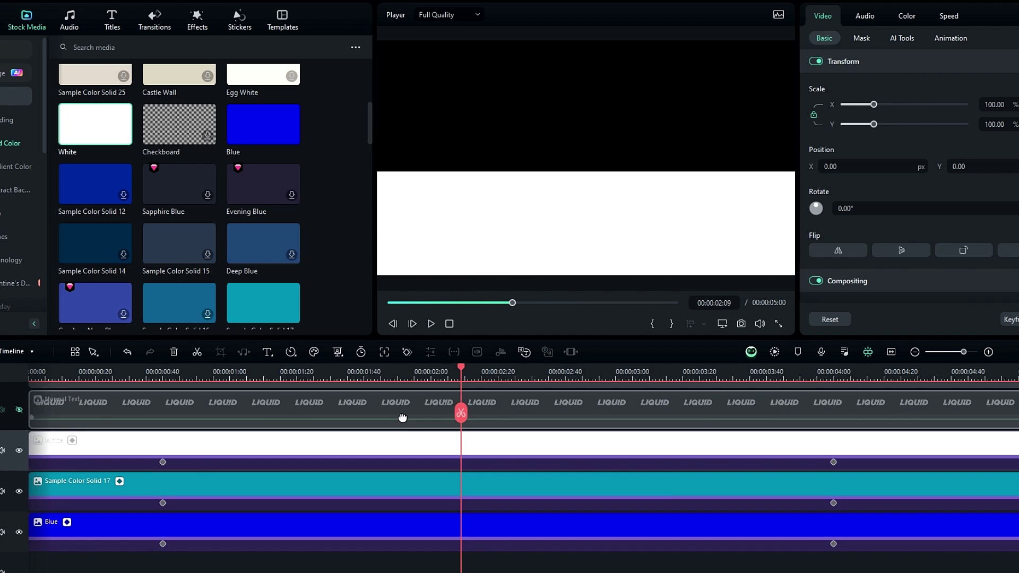
pyautogui.click(393, 451)
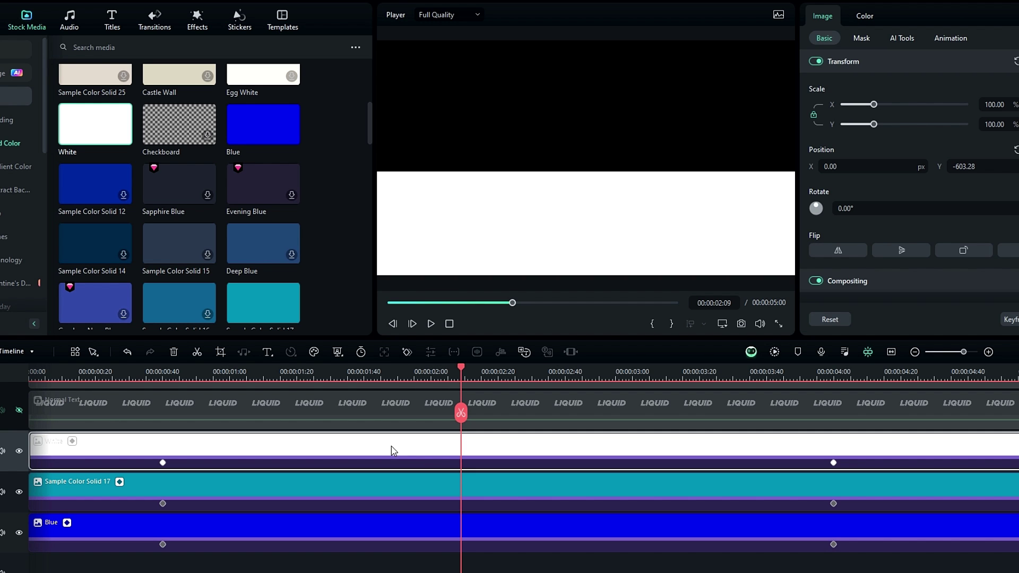
# Step: Group the White and teal solids into compound clips named Wave 1 and Wave 2
pyautogui.hotkey('alt', 'g')
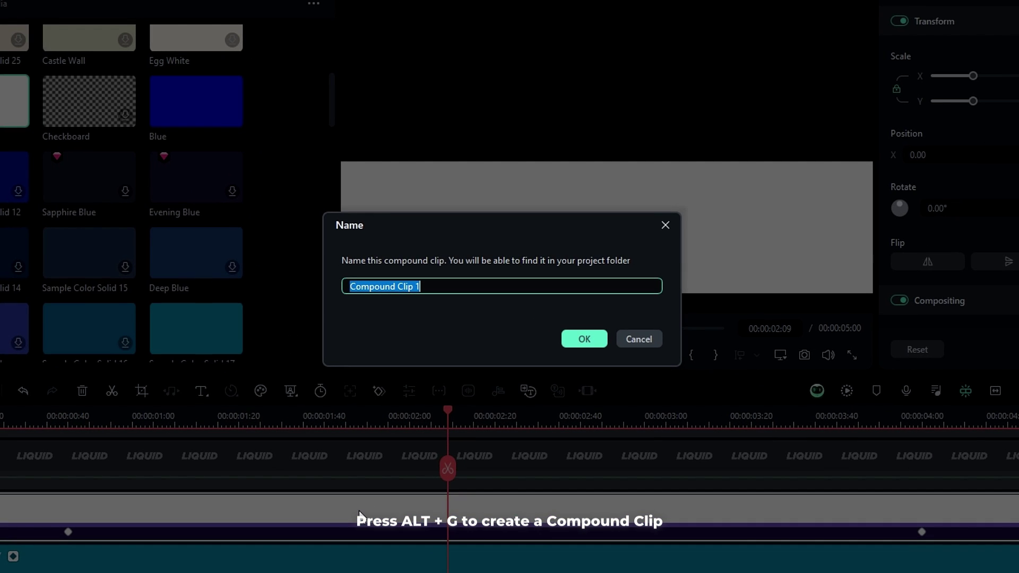
pyautogui.write('Wav')
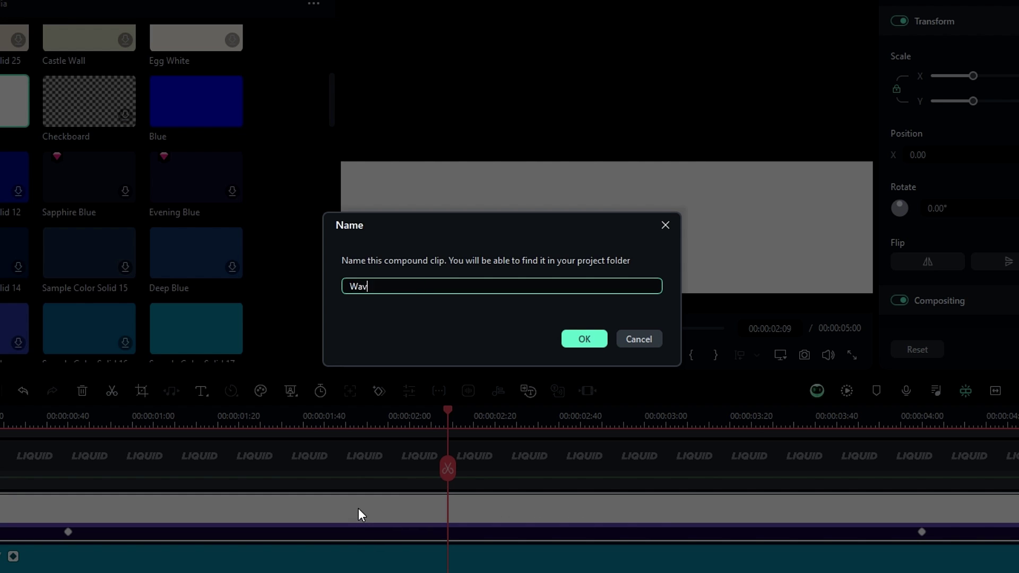
pyautogui.write('e 1')
pyautogui.press('Return')
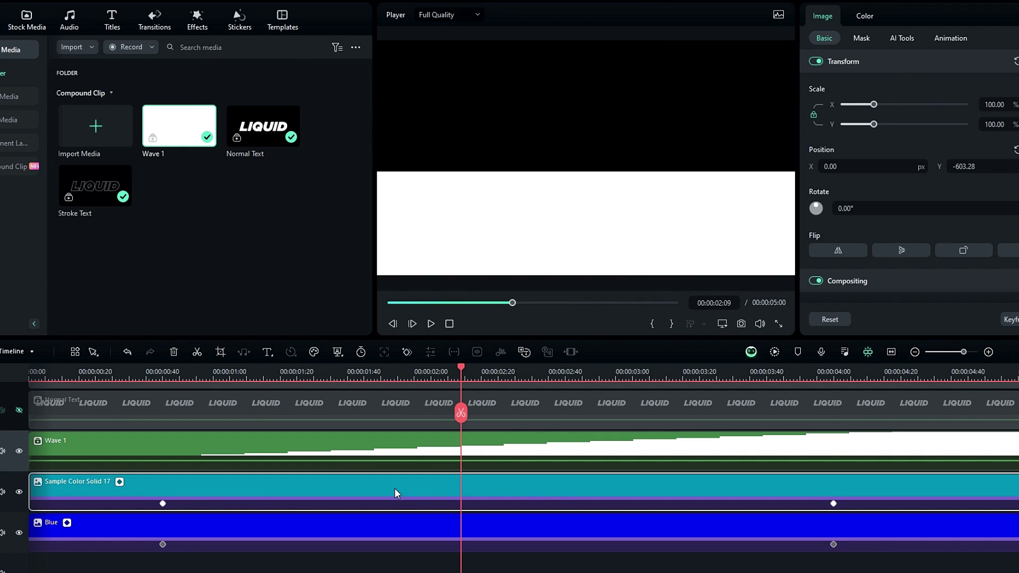
pyautogui.hotkey('alt', 'g')
pyautogui.write('Wave')
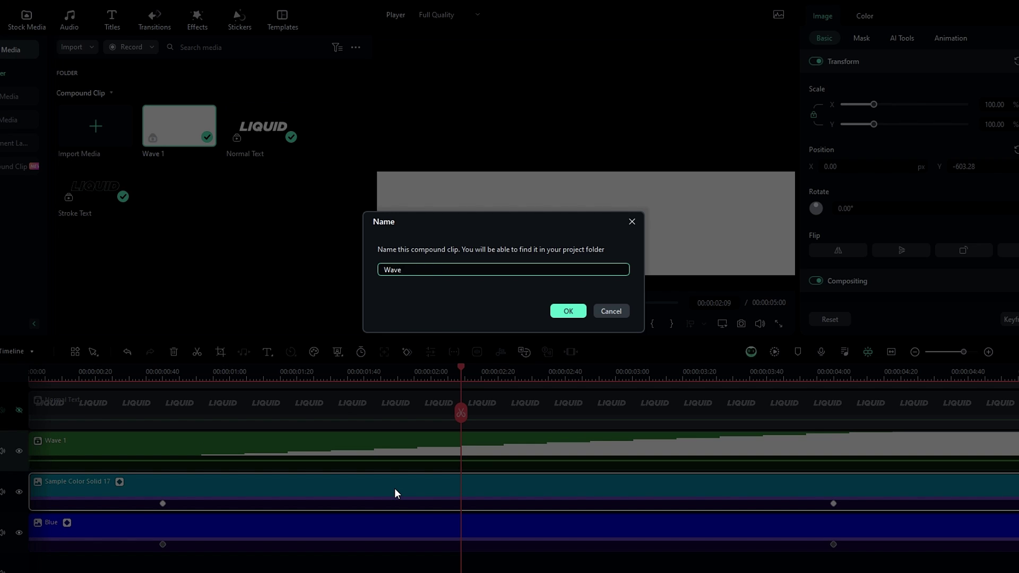
pyautogui.write(' 2')
pyautogui.press('Return')
# Step: Group the Blue solid on track 1 into a compound clip named Wave 3
pyautogui.click(396, 520)
pyautogui.hotkey('alt', 'g')
pyautogui.write('W')
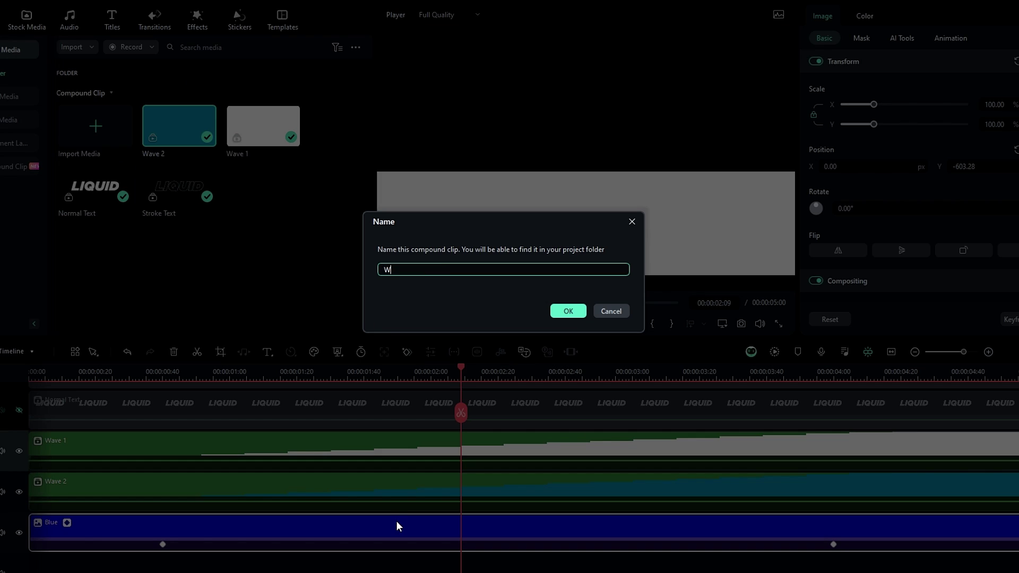
pyautogui.press('Return')
pyautogui.moveTo(461, 378); pyautogui.dragTo(441, 396)
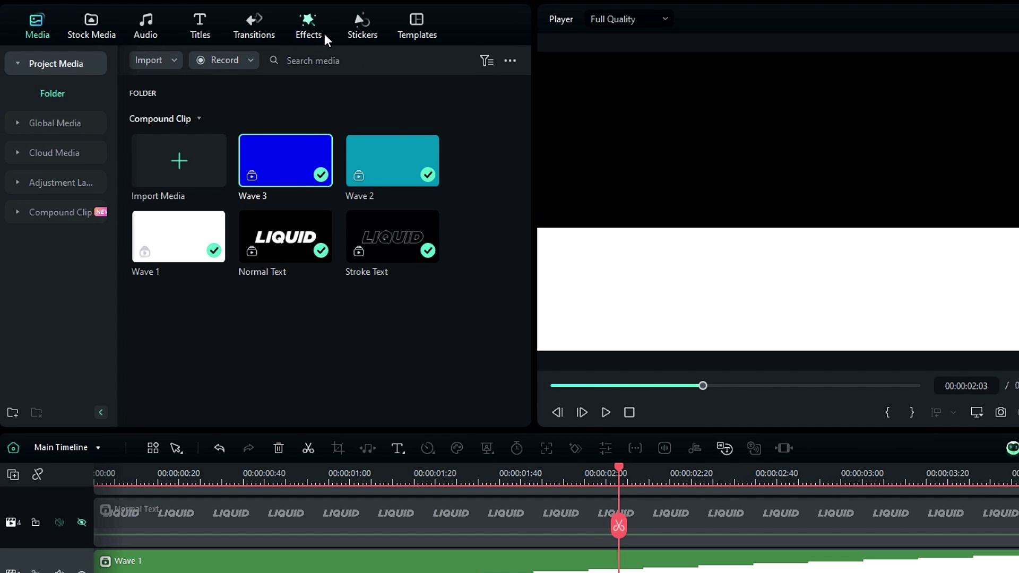
# Step: Apply the Boris FX Warp effect BCC Wave to the Wave 1 clip
pyautogui.click(324, 33)
pyautogui.click(51, 330)
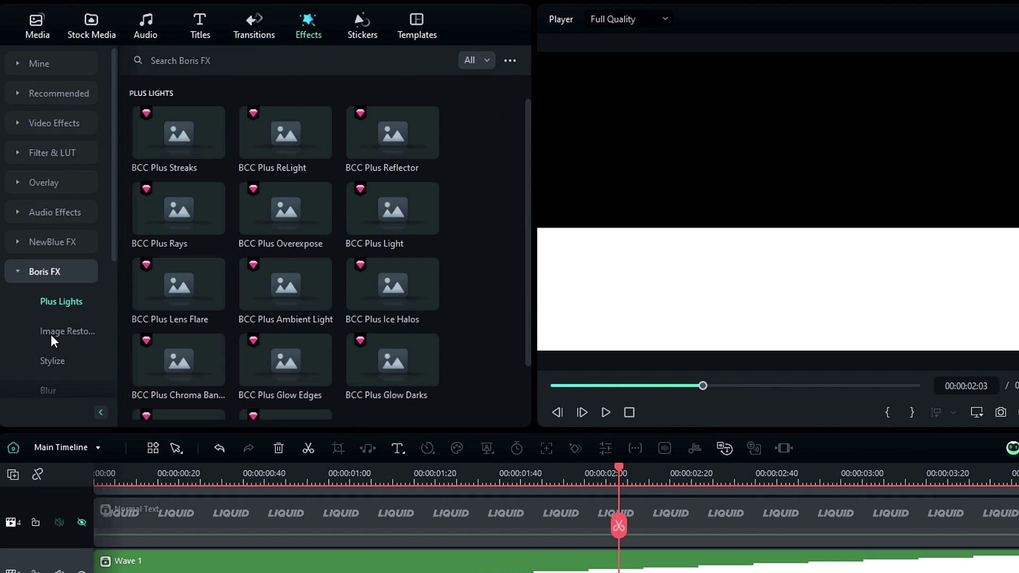
pyautogui.scroll(-5, 50, 335)
pyautogui.click(55, 330)
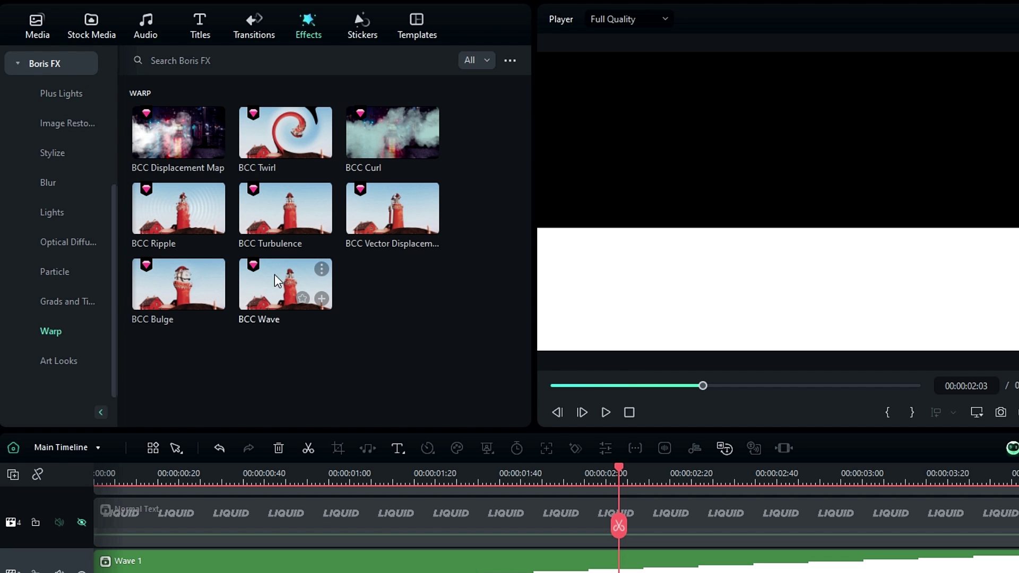
pyautogui.moveTo(276, 278); pyautogui.dragTo(395, 570)
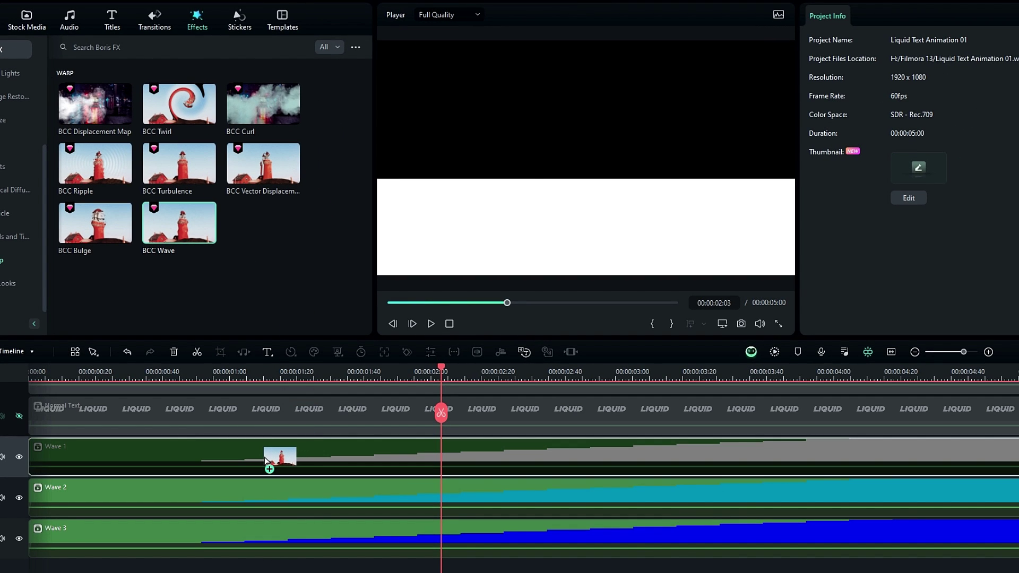
pyautogui.moveTo(265, 458); pyautogui.dragTo(264, 458)
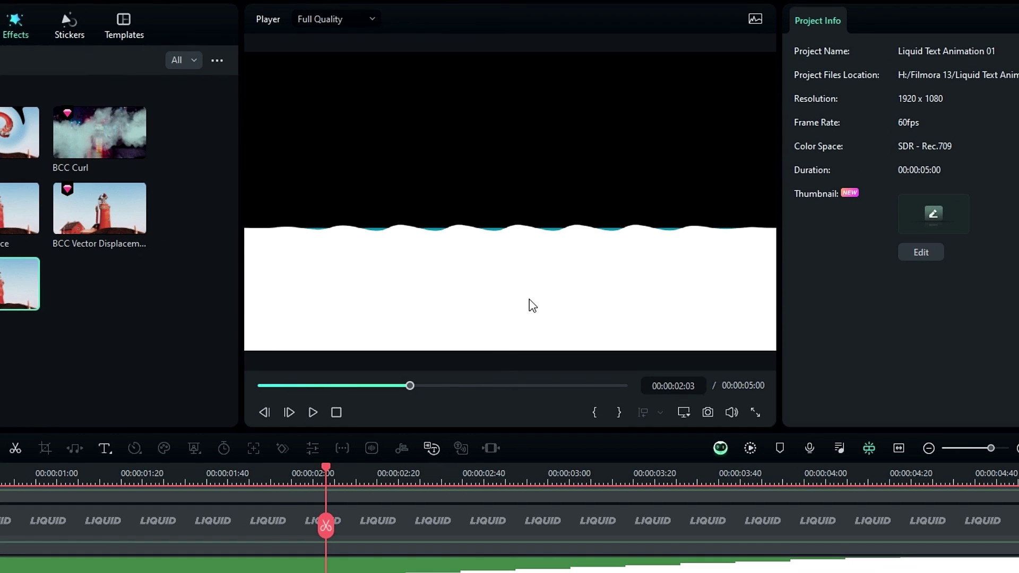
# Step: Set the BCC Wave Height to 300 and Wave Width to 260
pyautogui.click(500, 233)
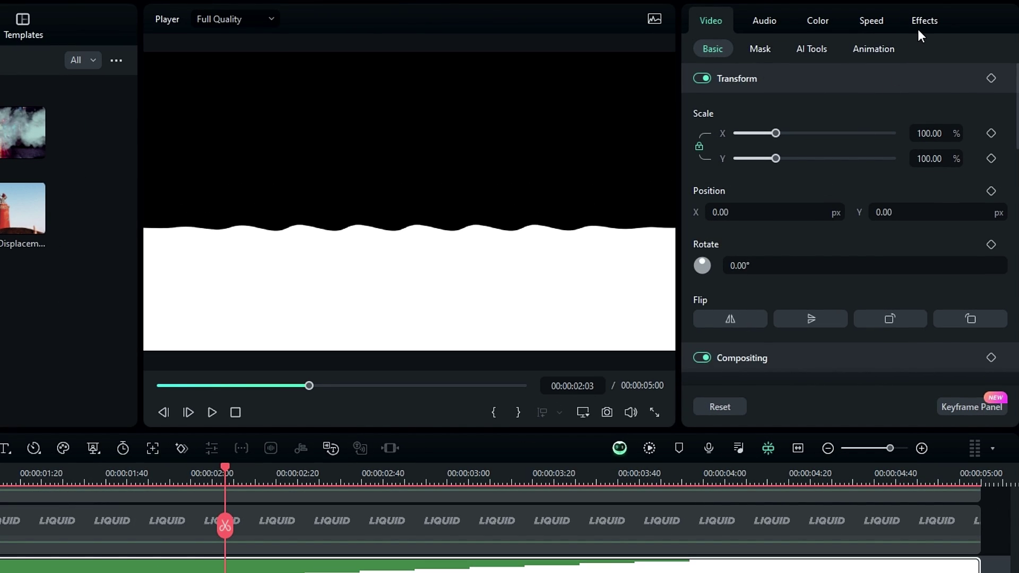
pyautogui.click(921, 26)
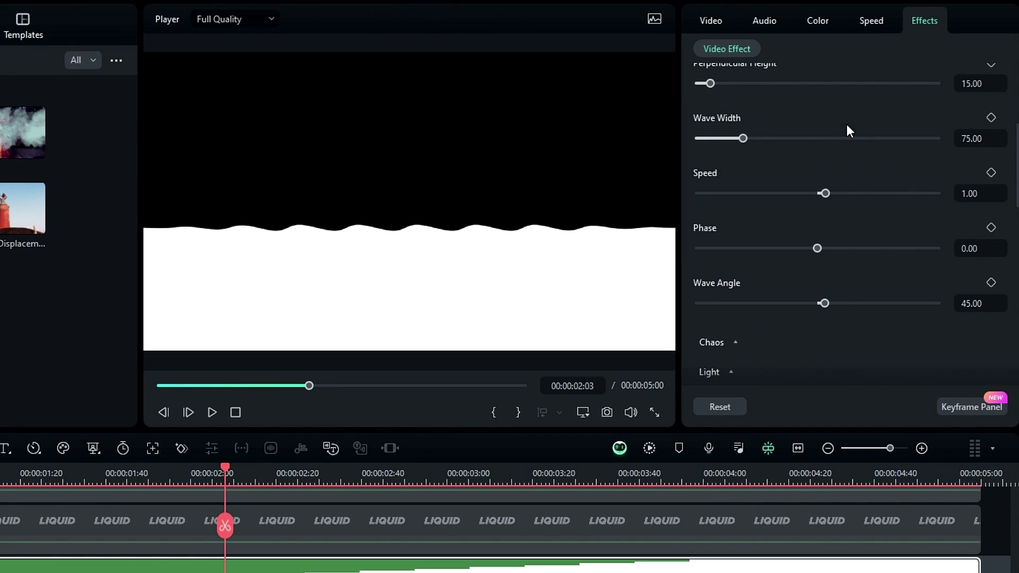
pyautogui.moveTo(699, 206); pyautogui.dragTo(812, 215)
pyautogui.doubleClick(980, 207)
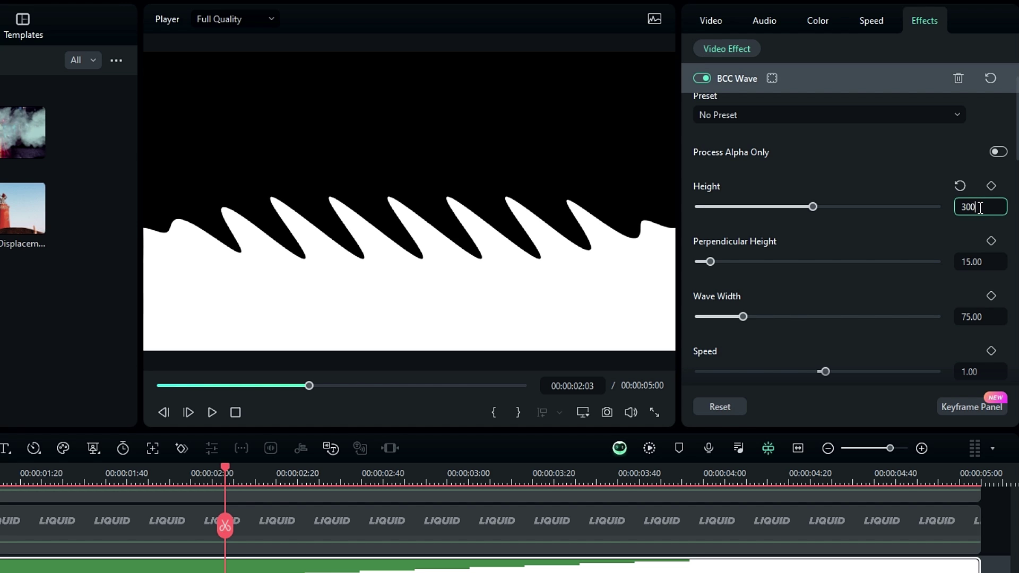
pyautogui.press('Return')
pyautogui.moveTo(742, 316); pyautogui.dragTo(812, 329)
pyautogui.doubleClick(972, 318)
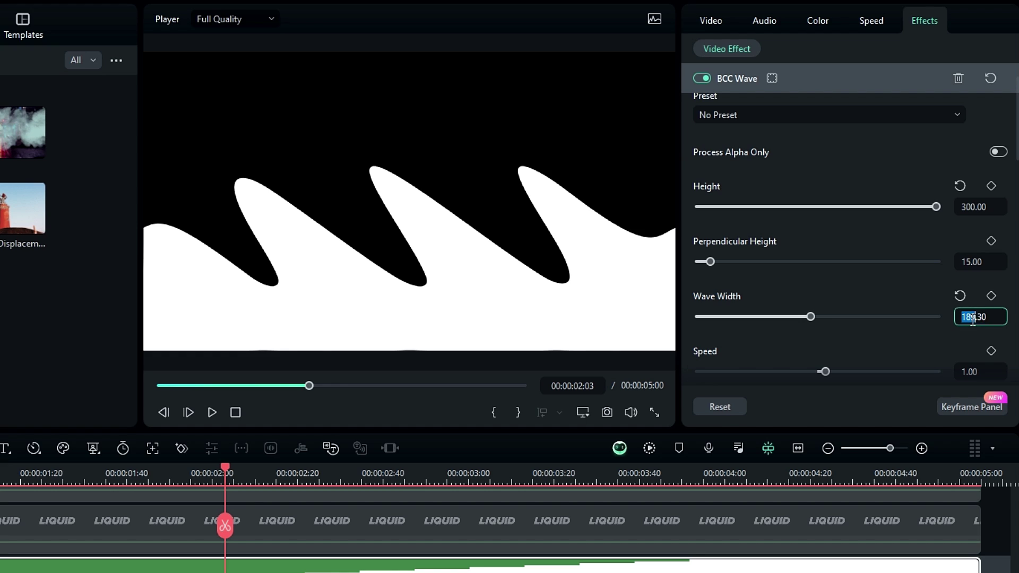
pyautogui.write('260')
pyautogui.press('Return')
# Step: Set the BCC Wave Speed to 1.50 and Wave Angle to 80
pyautogui.scroll(-2, 857, 291)
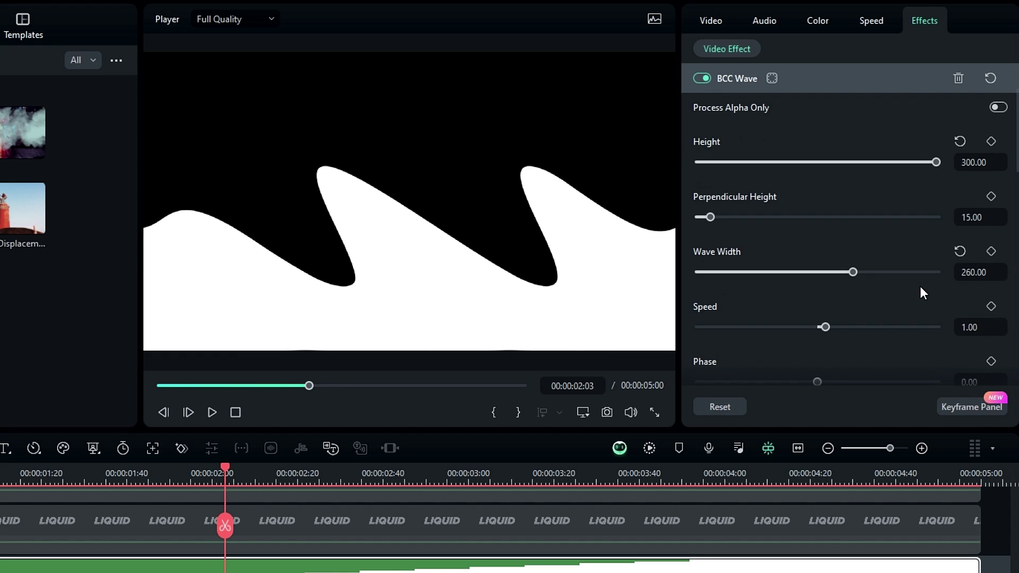
pyautogui.doubleClick(980, 281)
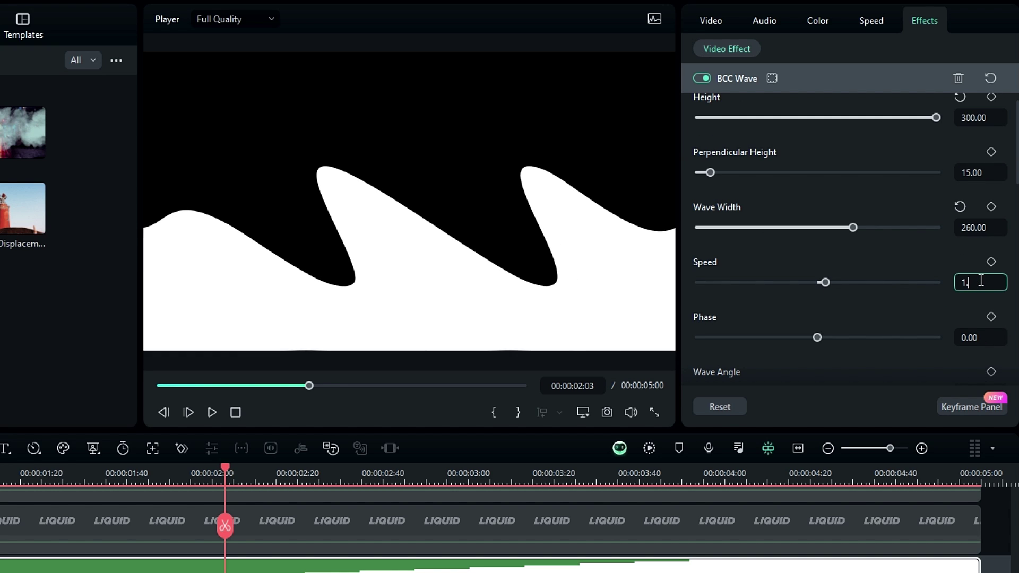
pyautogui.write('5')
pyautogui.press('Return')
pyautogui.scroll(-2, 906, 287)
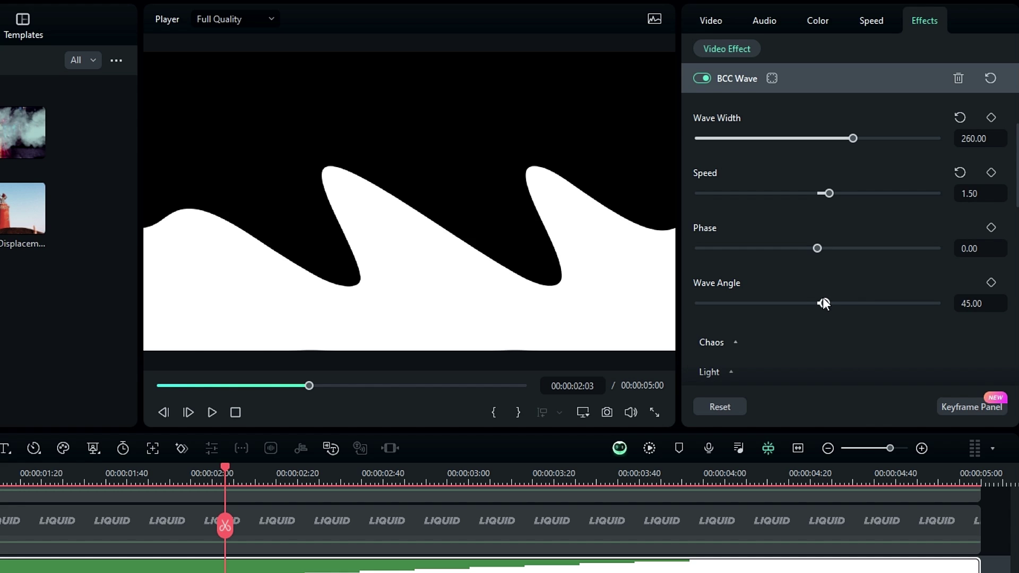
pyautogui.moveTo(823, 303)
pyautogui.mouseDown()
pyautogui.moveTo(842, 308)
pyautogui.moveTo(832, 305)
pyautogui.mouseUp()
pyautogui.doubleClick(980, 307)
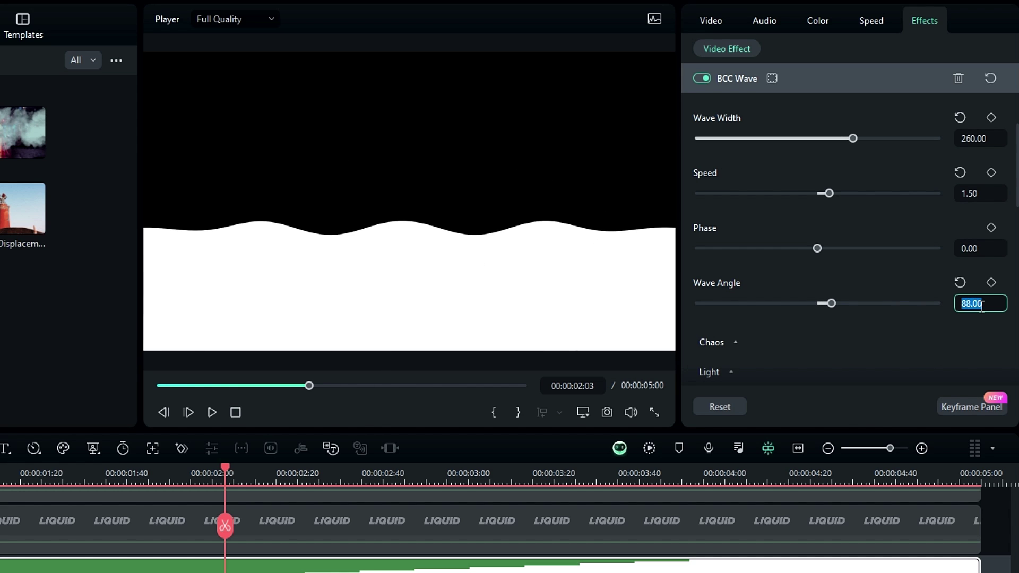
pyautogui.write('80')
pyautogui.press('Return')
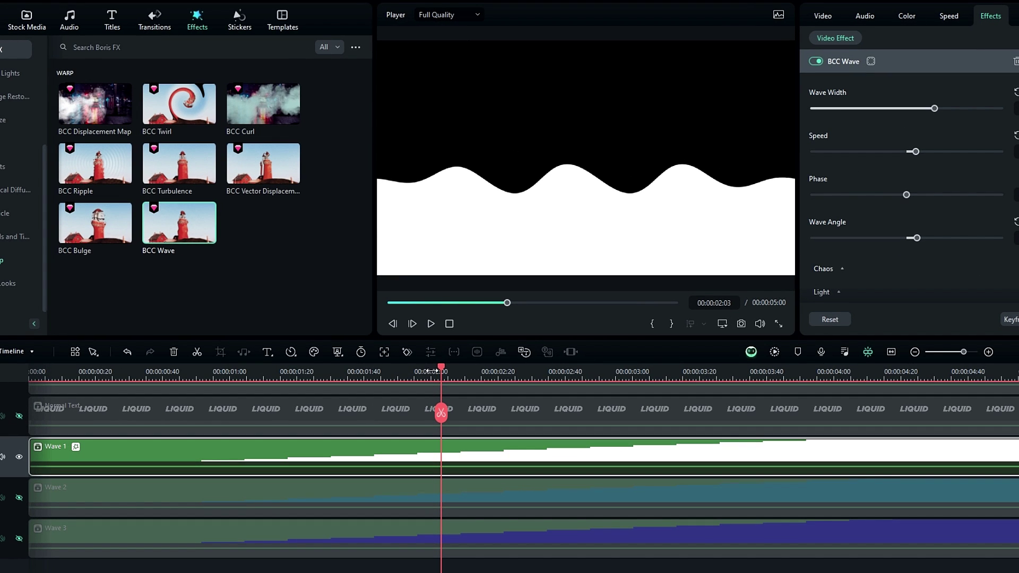
# Step: Preview the moving waves, then copy the BCC Wave effect from the Wave 1 clip
pyautogui.moveTo(438, 367); pyautogui.dragTo(429, 418)
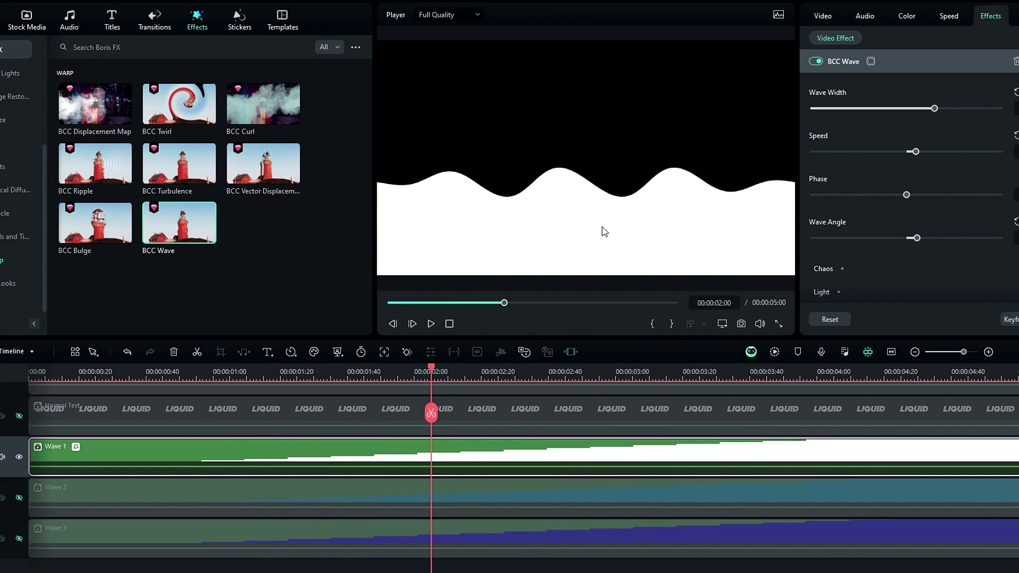
pyautogui.rightClick(480, 451)
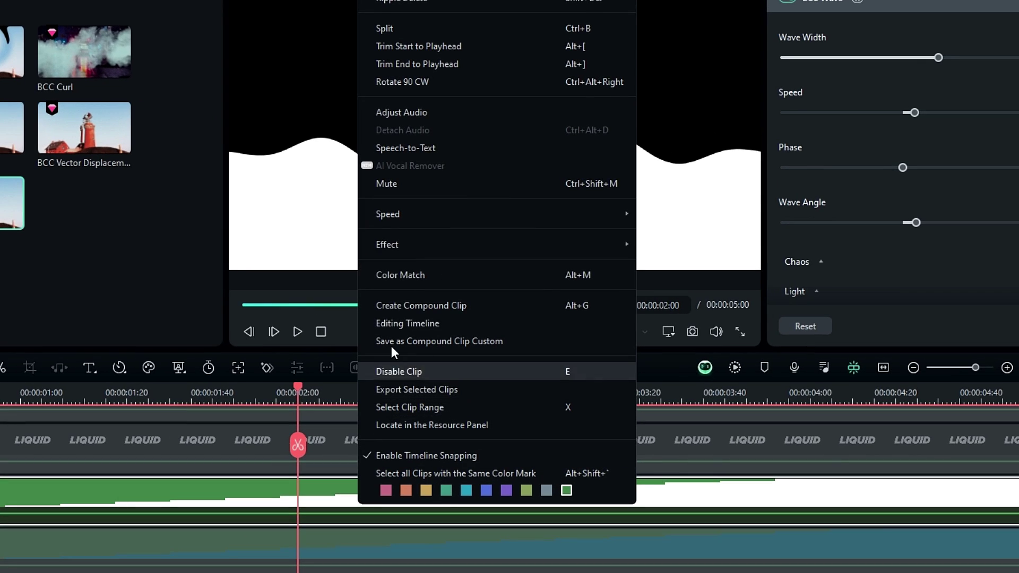
pyautogui.moveTo(419, 245)
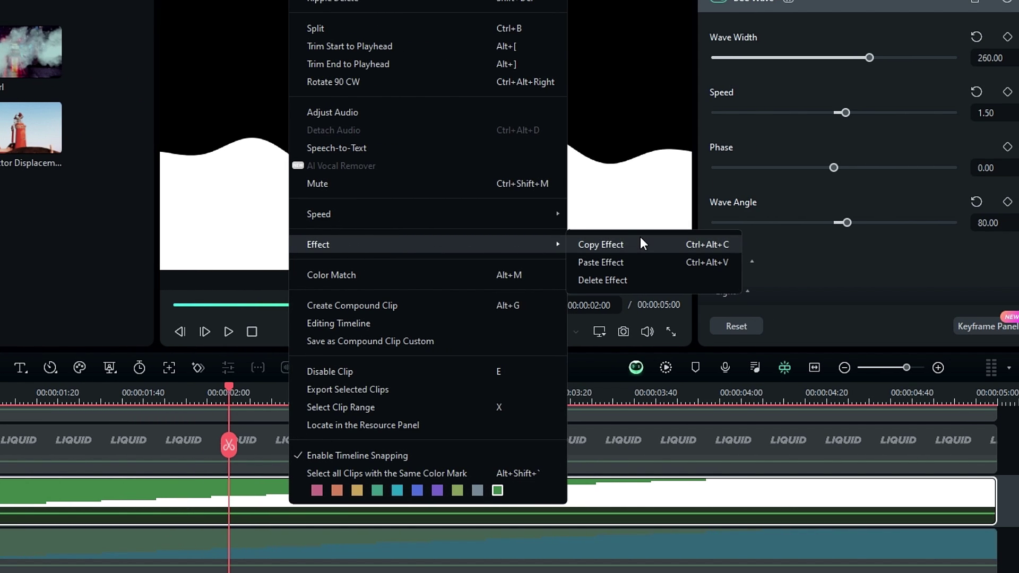
pyautogui.click(611, 248)
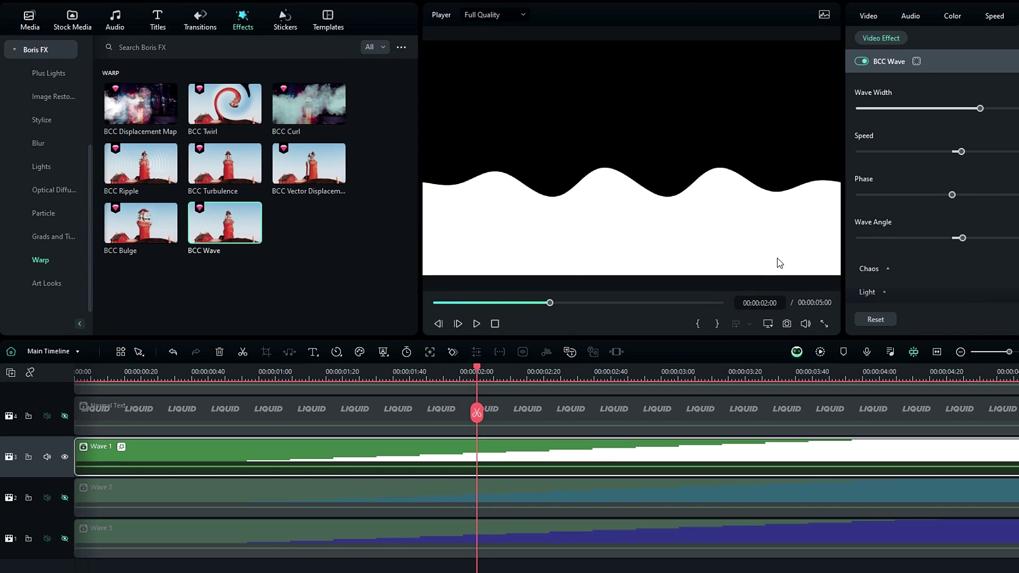
# Step: Paste the wave effect onto the Wave 2 and Wave 3 clips, then return the playhead to the start
pyautogui.click(198, 498)
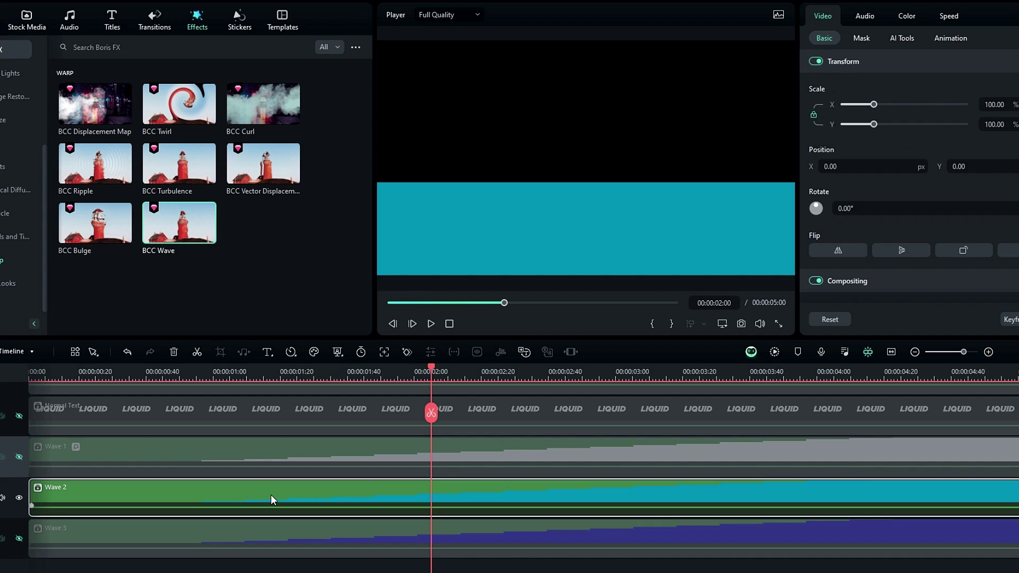
pyautogui.rightClick(316, 494)
pyautogui.moveTo(391, 295)
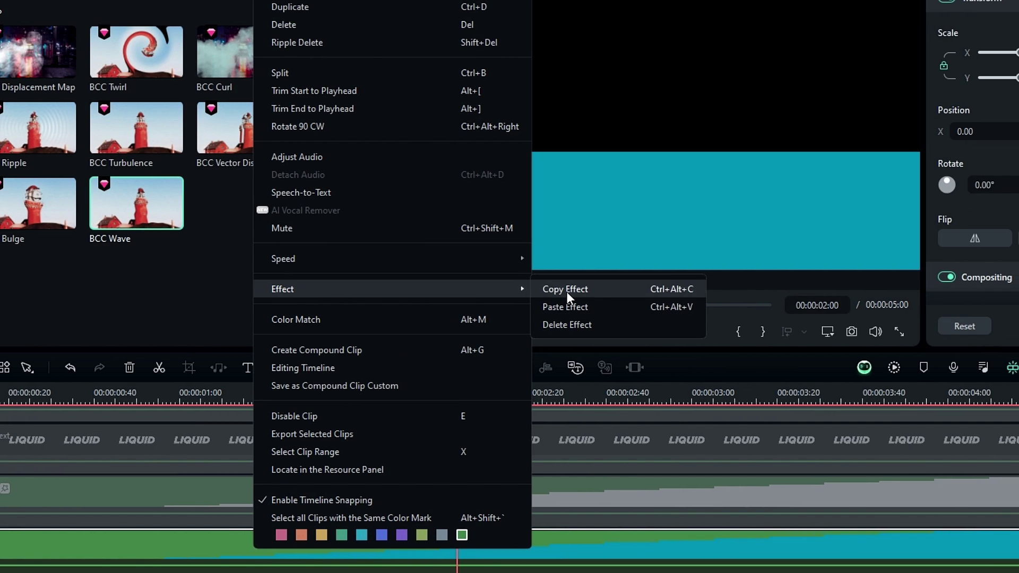
pyautogui.click(565, 307)
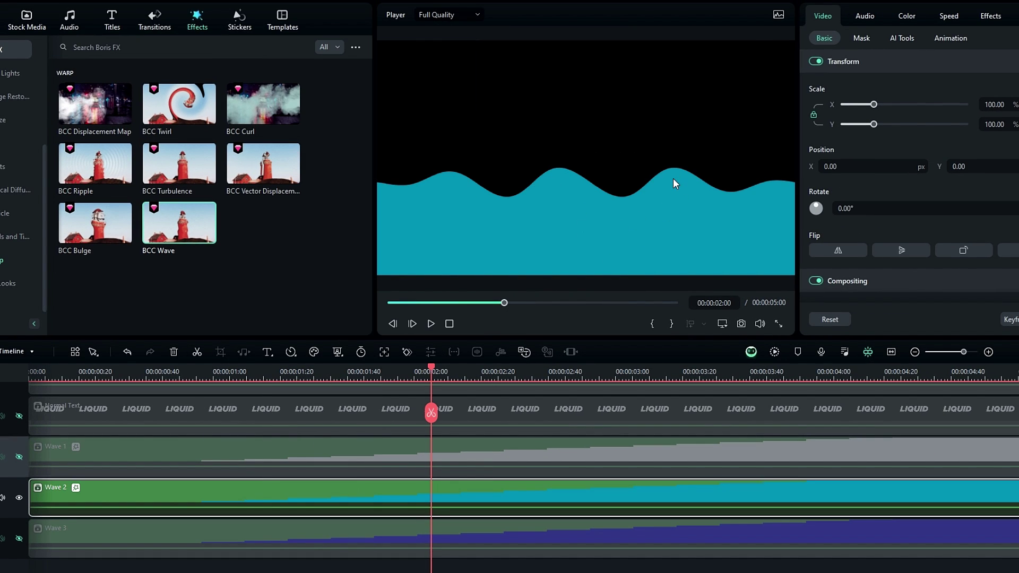
pyautogui.click(196, 543)
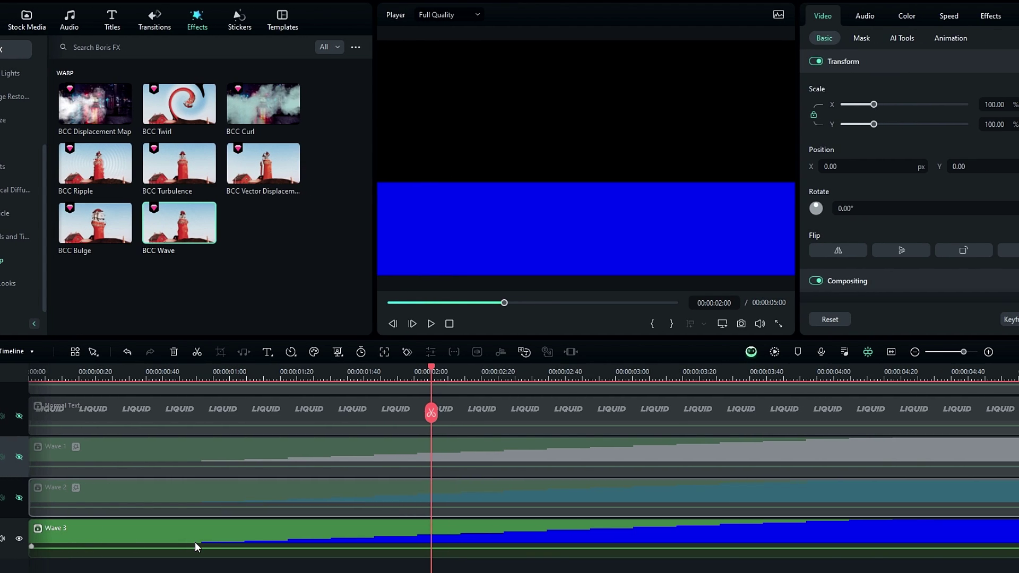
pyautogui.rightClick(202, 539)
pyautogui.moveTo(278, 334)
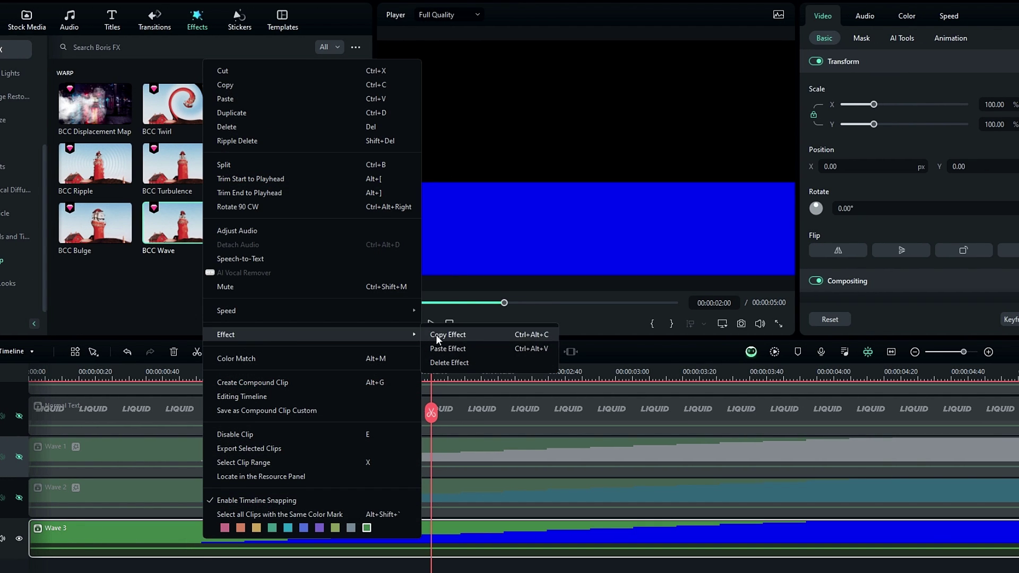
pyautogui.click(439, 342)
pyautogui.moveTo(431, 412); pyautogui.dragTo(45, 414)
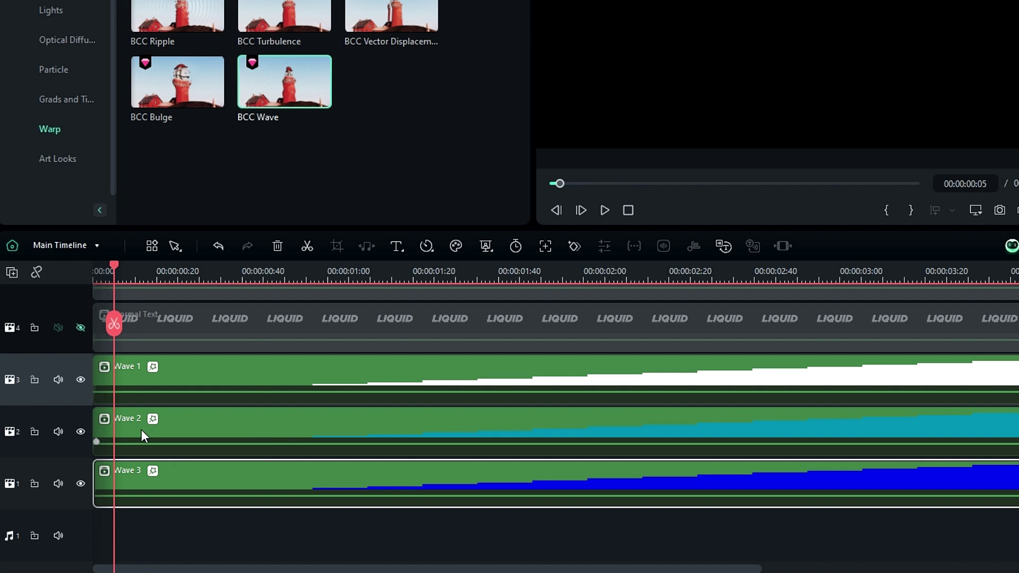
# Step: Delay Wave 2 by five frames and Wave 1 further, both ending at 00:00:05:00
pyautogui.moveTo(137, 424); pyautogui.dragTo(158, 422)
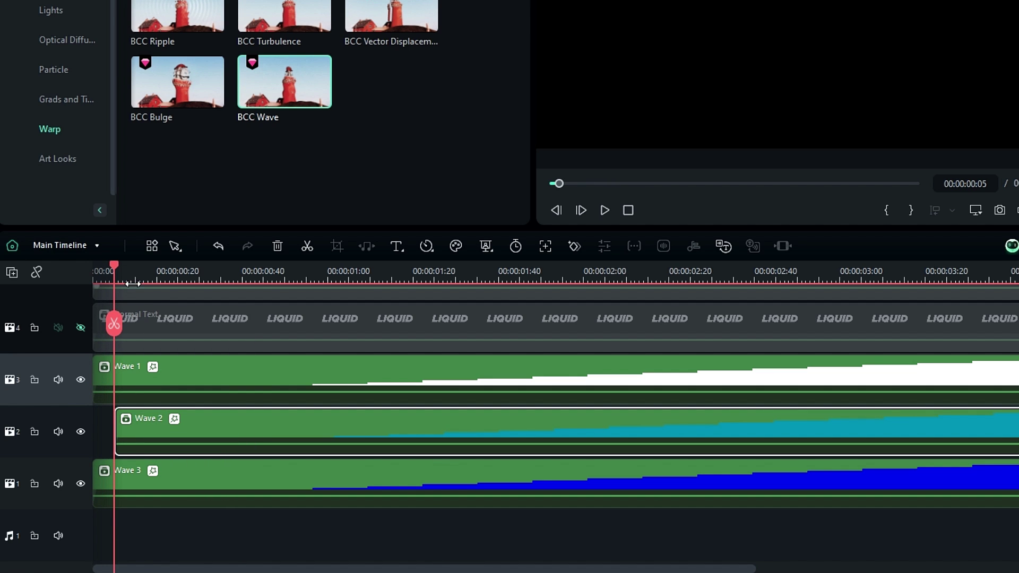
pyautogui.moveTo(139, 361); pyautogui.dragTo(179, 365)
pyautogui.hscroll(3, 530, 447)
pyautogui.moveTo(783, 448); pyautogui.dragTo(749, 437)
pyautogui.moveTo(769, 480); pyautogui.dragTo(751, 480)
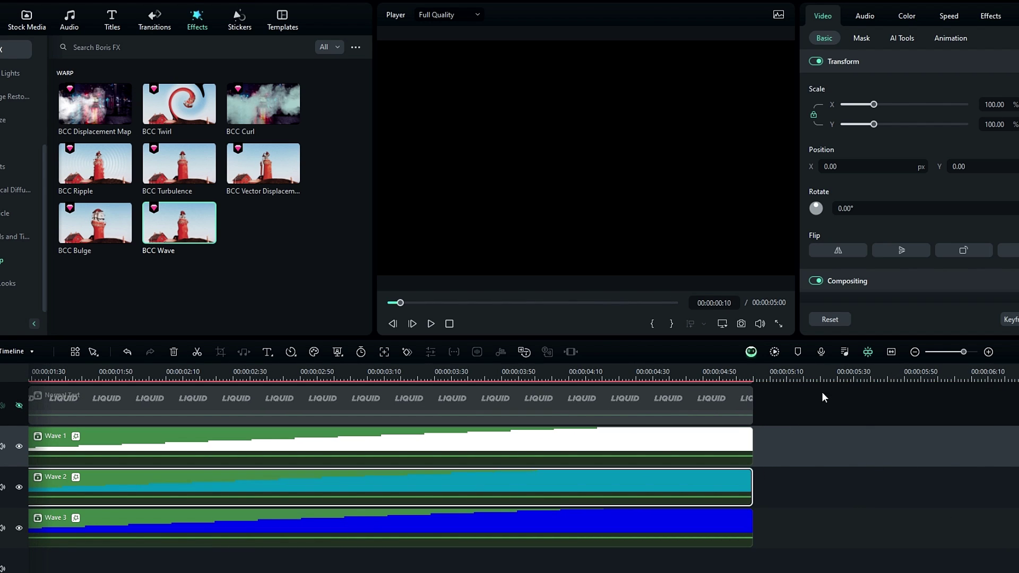
pyautogui.press('Up')
pyautogui.moveTo(67, 372); pyautogui.dragTo(558, 419)
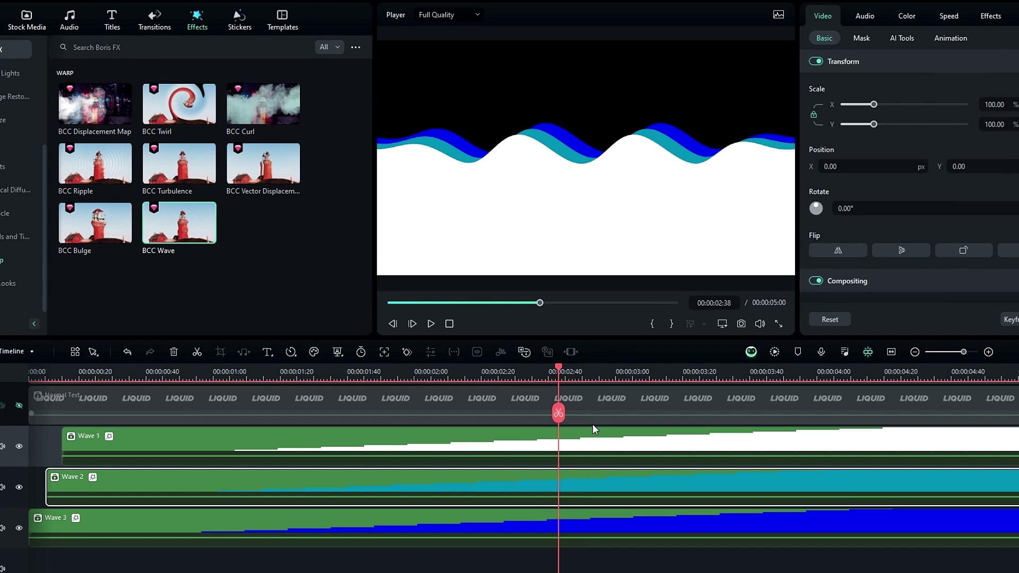
# Step: Set the horizontal scale of Wave 1, Wave 2 and Wave 3 to 140
pyautogui.click(594, 434)
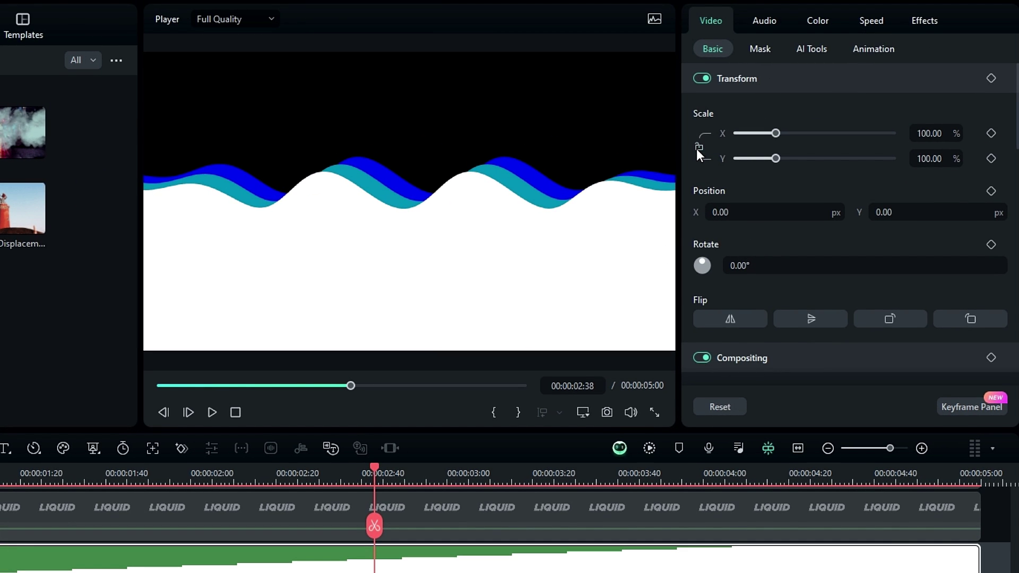
pyautogui.doubleClick(936, 134)
pyautogui.write('140')
pyautogui.press('Return')
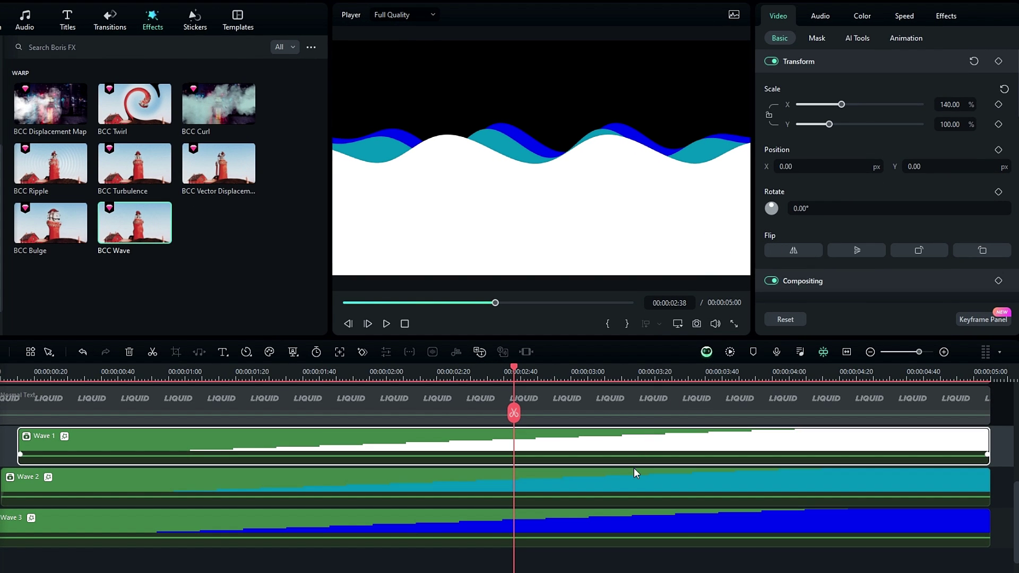
pyautogui.click(635, 480)
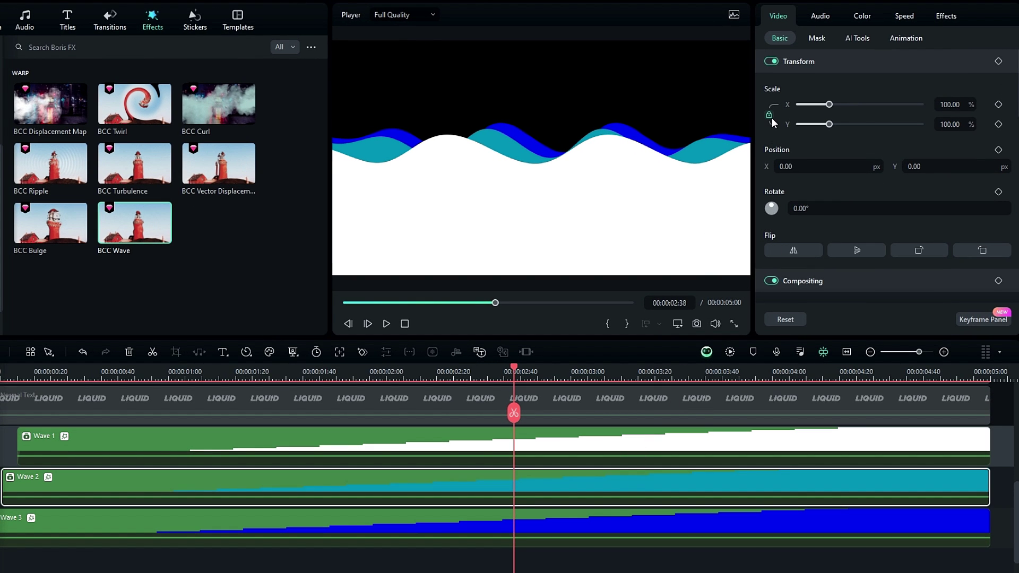
pyautogui.click(949, 104)
pyautogui.write('140')
pyautogui.press('Return')
pyautogui.click(626, 518)
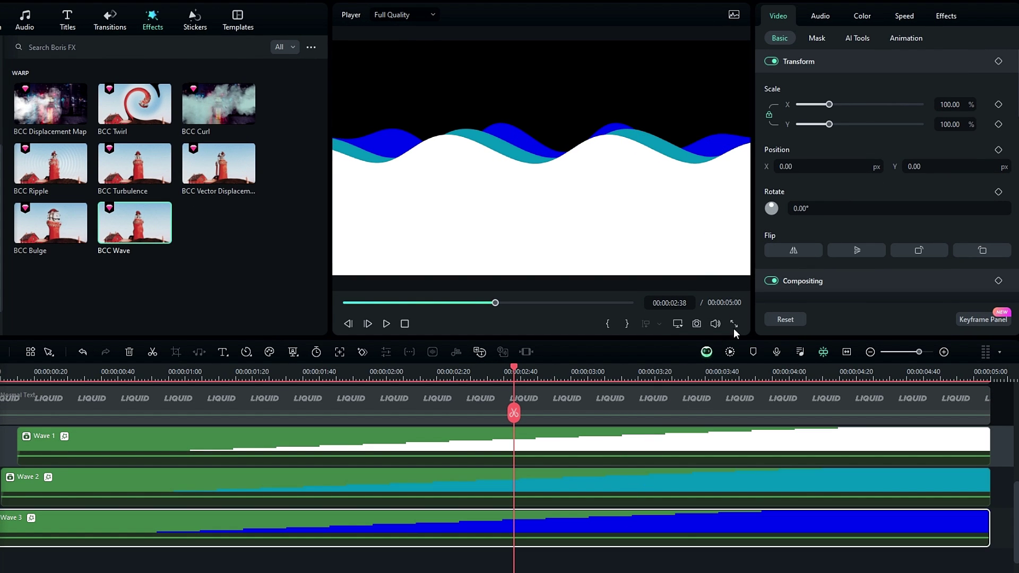
pyautogui.write('140')
pyautogui.press('Return')
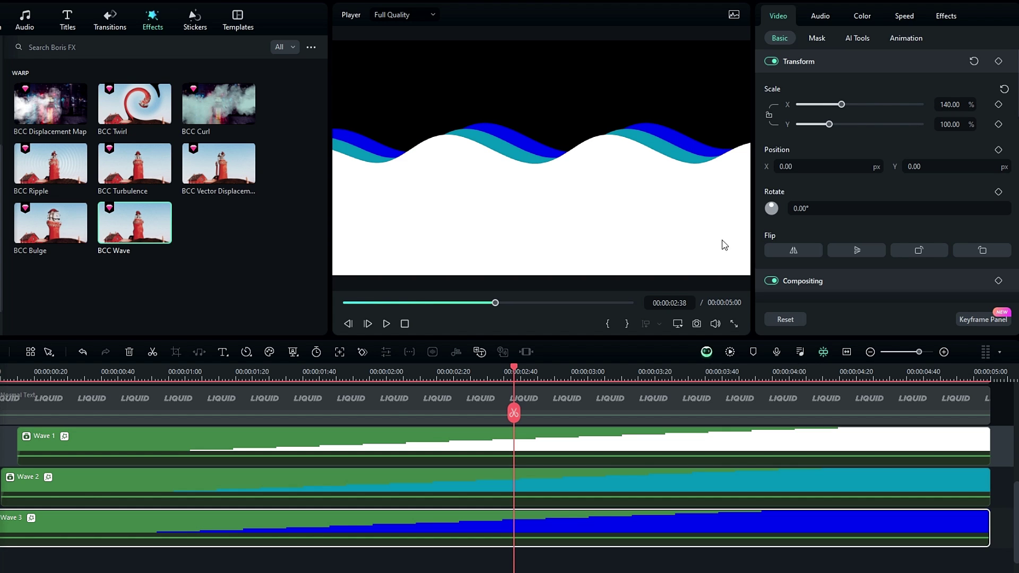
# Step: Shift Wave 1's Position X sideways so its crests no longer line up
pyautogui.click(561, 446)
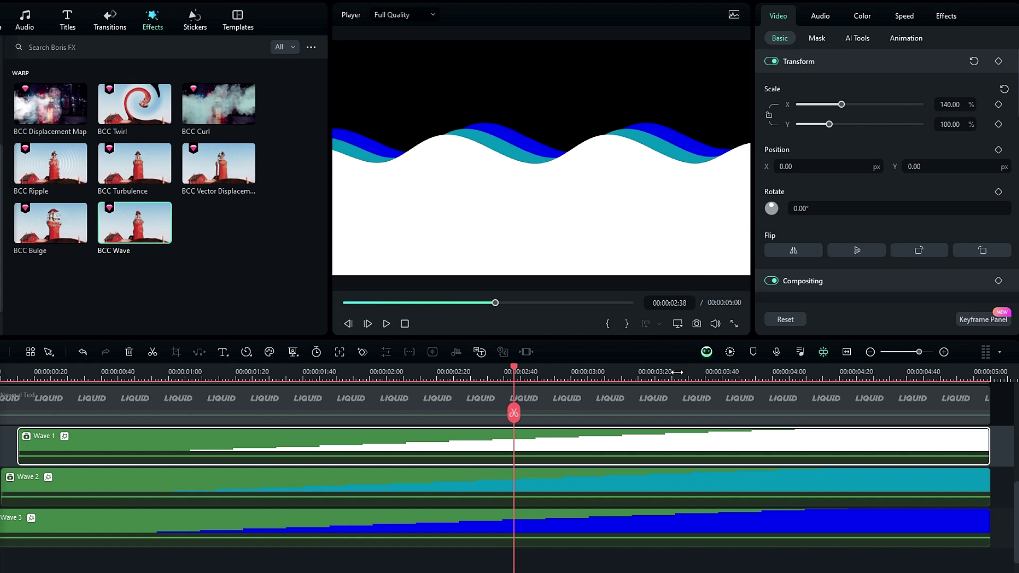
pyautogui.moveTo(822, 166)
pyautogui.mouseDown()
pyautogui.moveTo(780, 166)
pyautogui.moveTo(827, 166)
pyautogui.mouseUp()
pyautogui.click(655, 519)
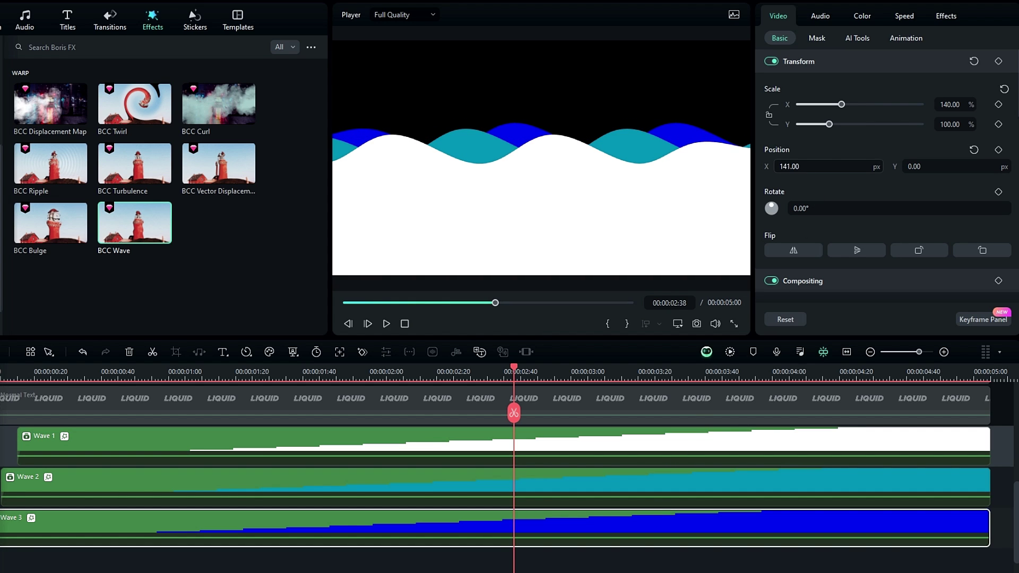
pyautogui.click(557, 444)
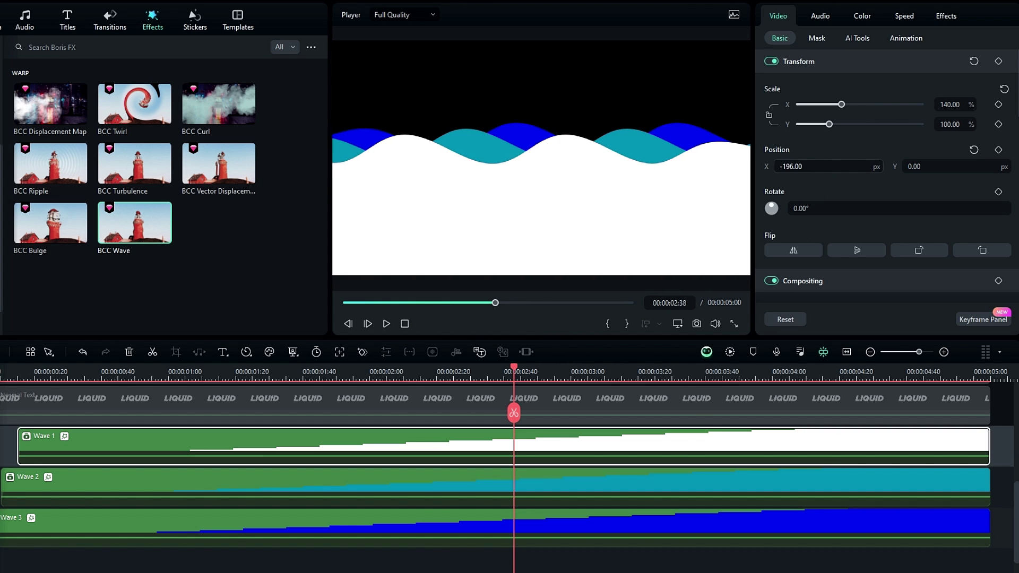
pyautogui.moveTo(563, 369)
pyautogui.mouseDown()
pyautogui.moveTo(444, 392)
pyautogui.moveTo(285, 386)
pyautogui.moveTo(696, 367)
pyautogui.moveTo(403, 371)
pyautogui.moveTo(555, 371)
pyautogui.mouseUp()
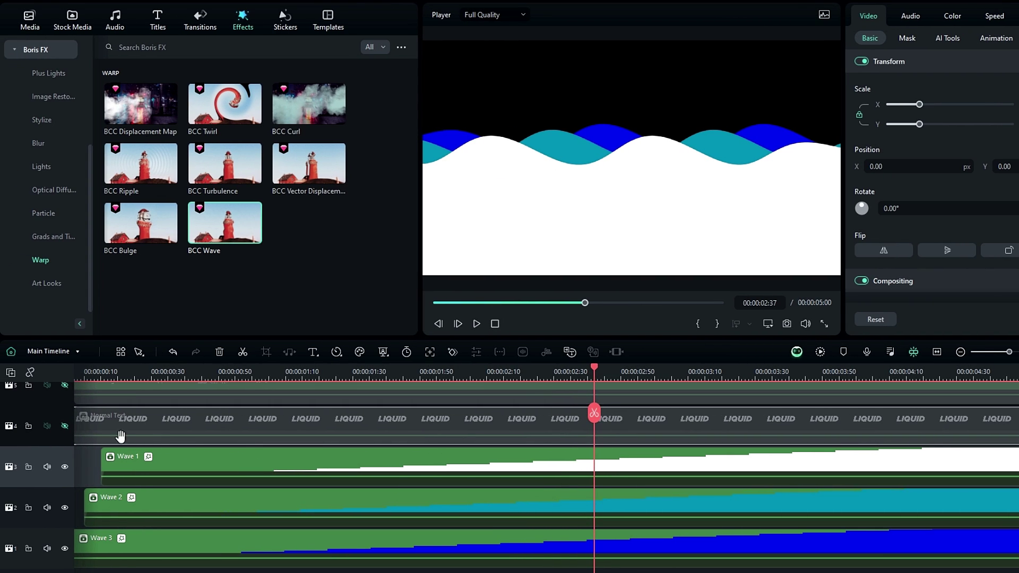
# Step: Unhide the LIQUID text track and set the text clip's blend mode to Darken
pyautogui.click(68, 427)
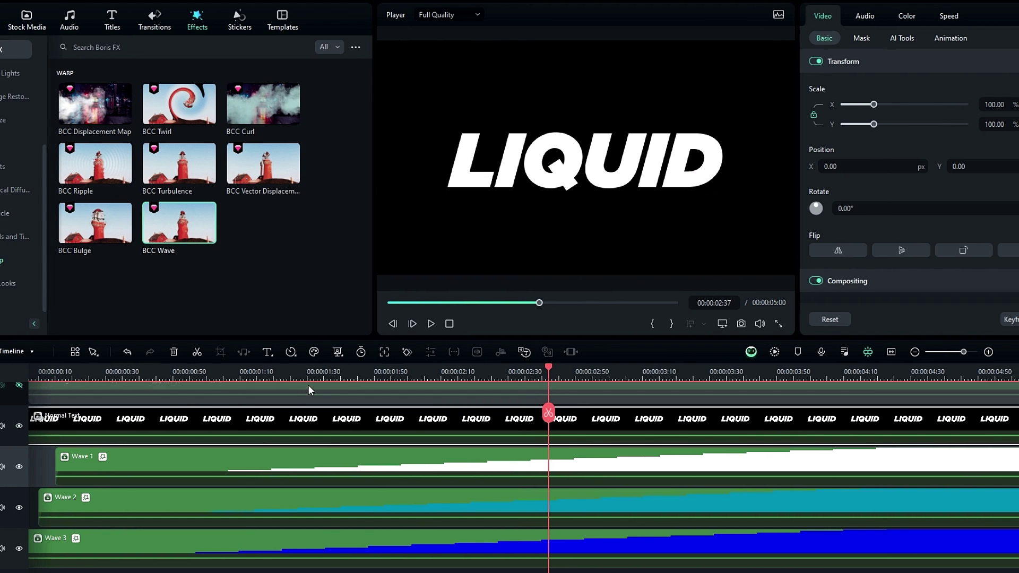
pyautogui.click(377, 371)
pyautogui.moveTo(330, 371); pyautogui.dragTo(527, 372)
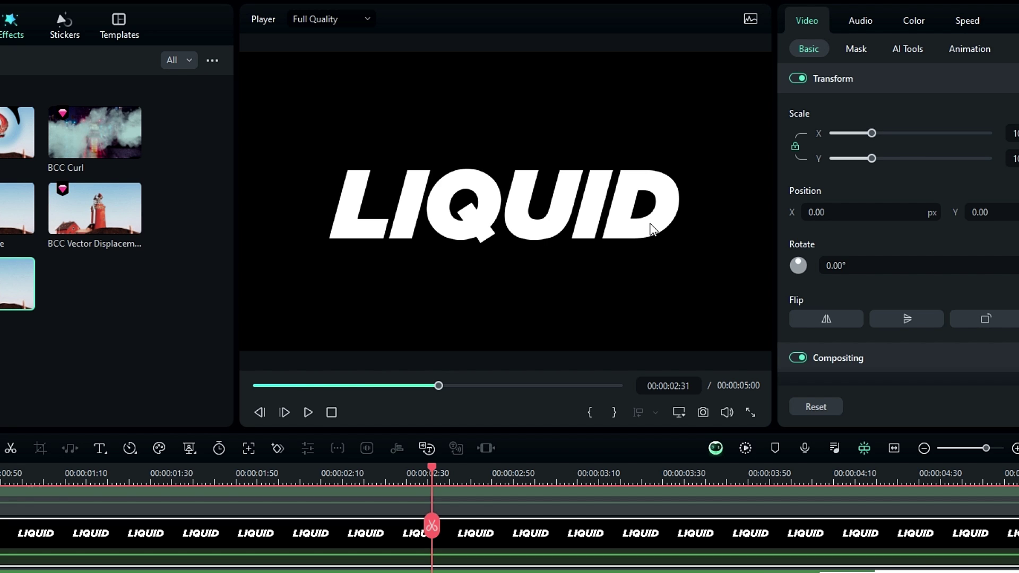
pyautogui.scroll(-3, 849, 275)
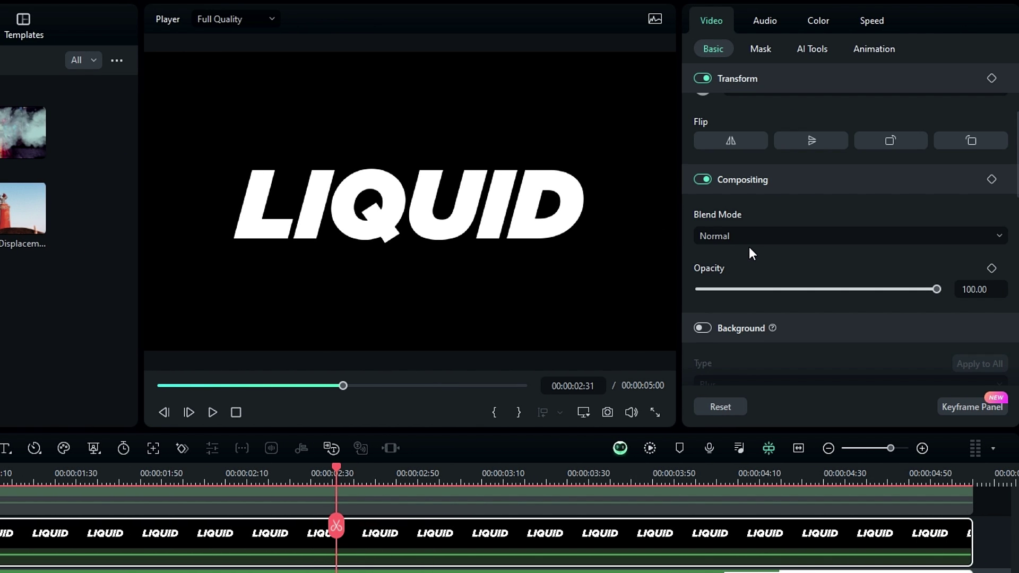
pyautogui.click(749, 240)
pyautogui.click(730, 288)
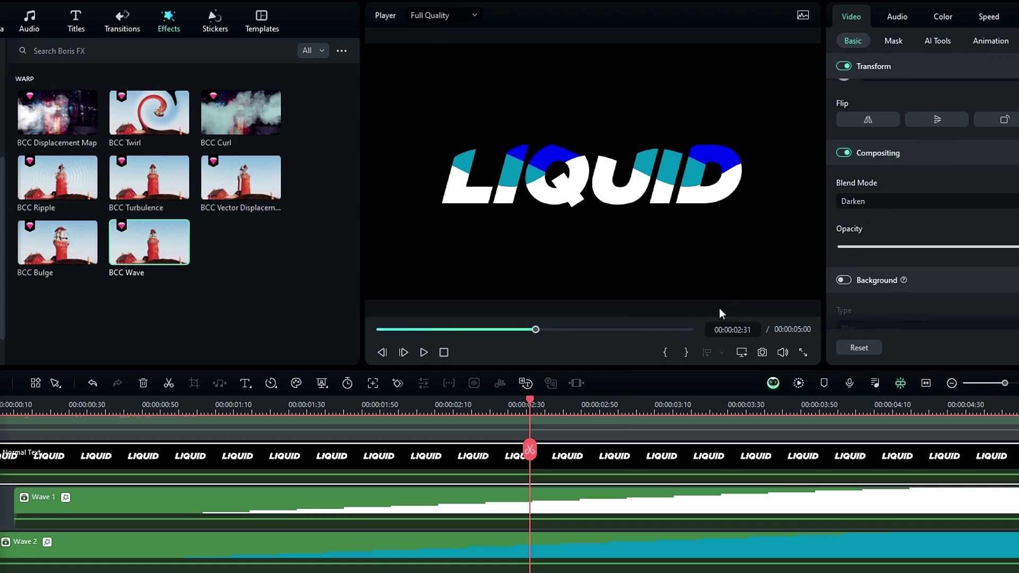
pyautogui.moveTo(529, 399)
pyautogui.mouseDown()
pyautogui.moveTo(399, 416)
pyautogui.moveTo(632, 399)
pyautogui.moveTo(477, 419)
pyautogui.moveTo(330, 419)
pyautogui.moveTo(767, 419)
pyautogui.moveTo(495, 427)
pyautogui.mouseUp()
pyautogui.scroll(1, 439, 462)
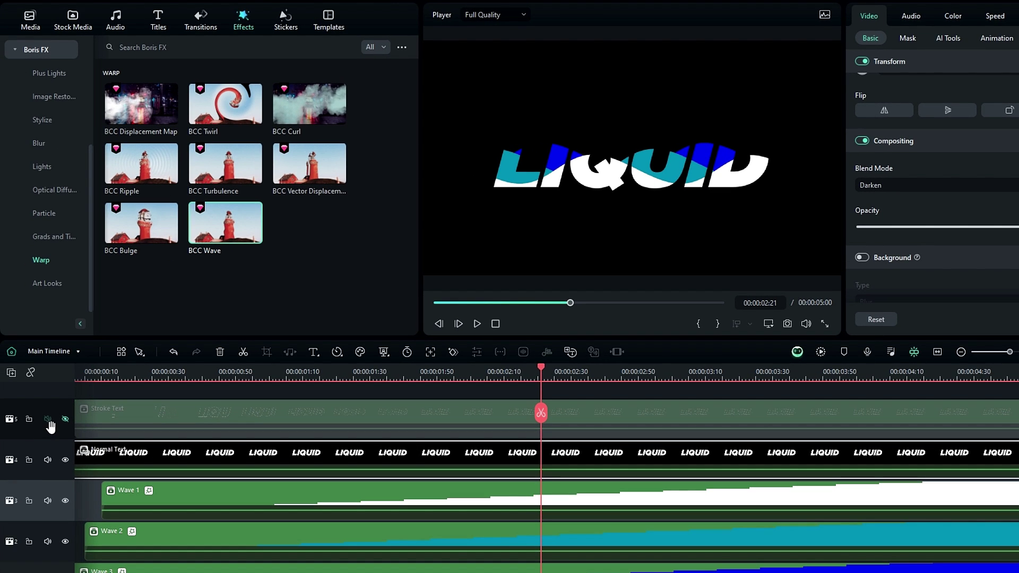
# Step: Unhide the Stroke Text track, select its clip and preview the animation
pyautogui.click(65, 418)
pyautogui.click(77, 417)
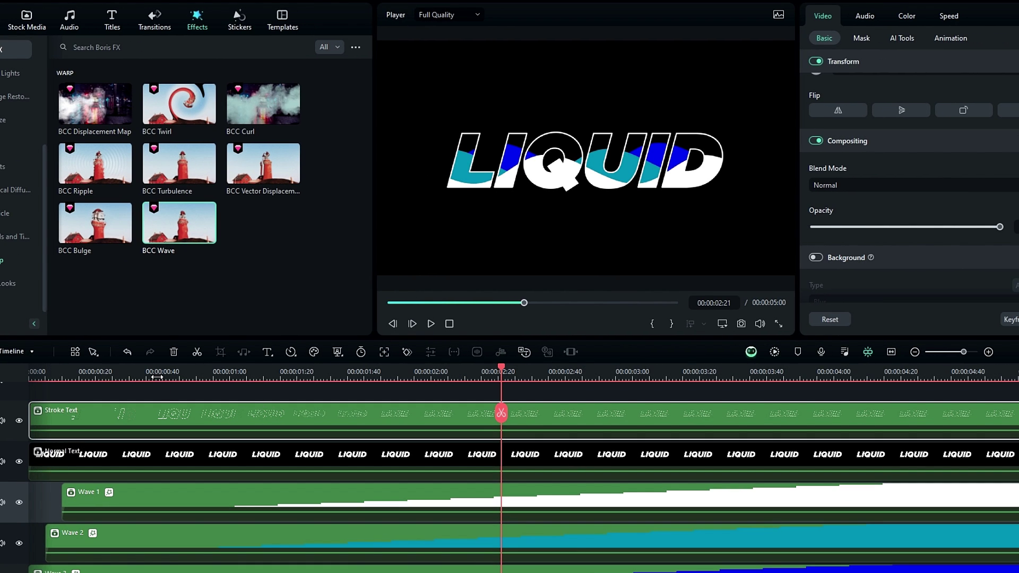
pyautogui.moveTo(157, 377); pyautogui.dragTo(642, 392)
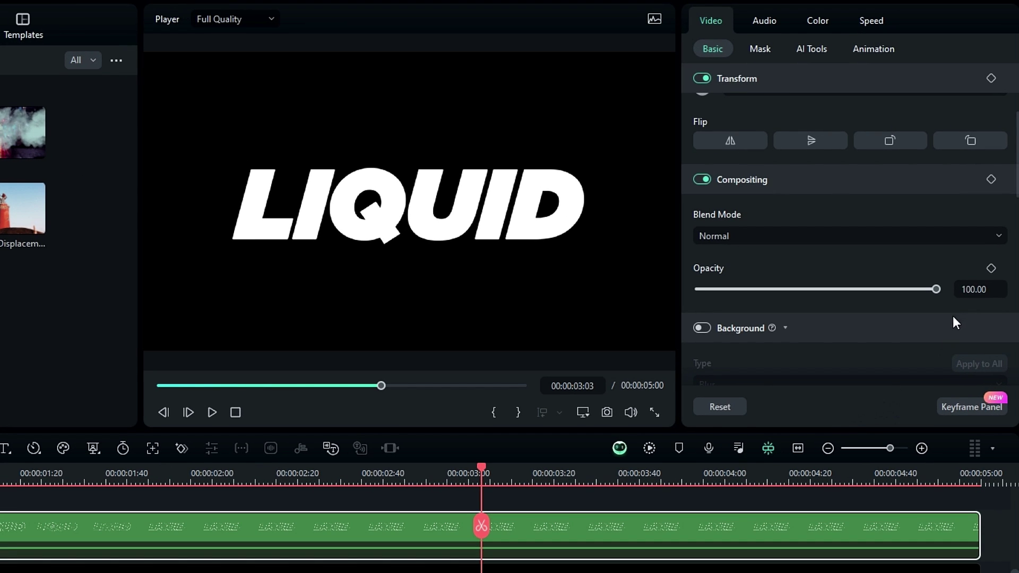
# Step: Keyframe Stroke Text opacity from 100 down to 0 with a Curve ease, then replay
pyautogui.click(1016, 211)
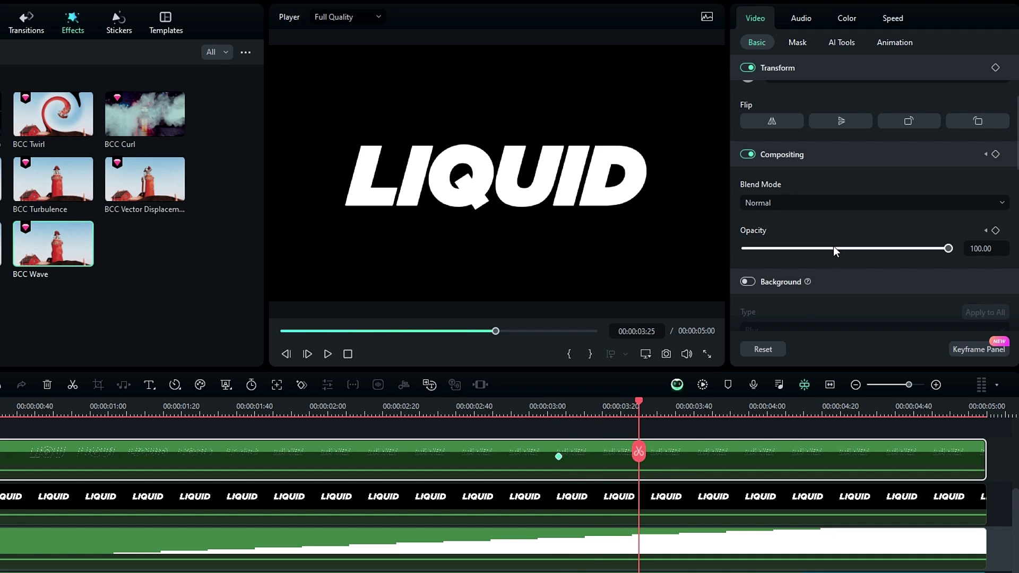
pyautogui.moveTo(833, 248); pyautogui.dragTo(740, 249)
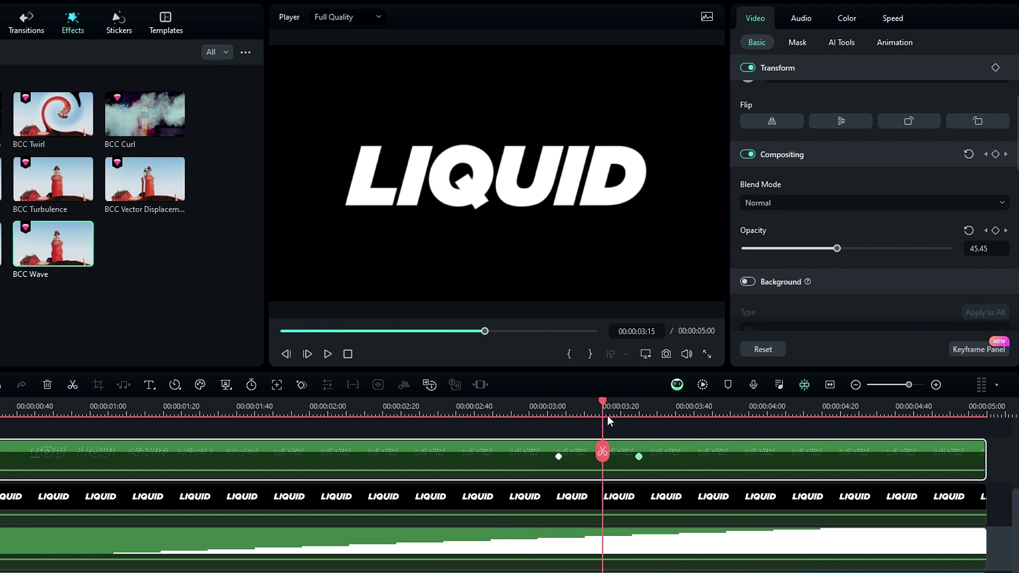
pyautogui.click(976, 350)
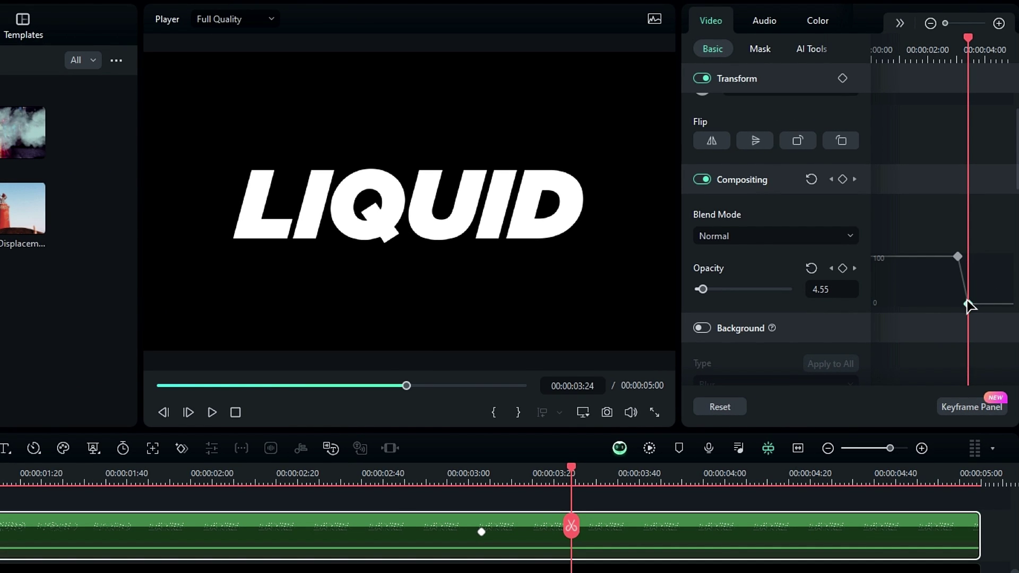
pyautogui.rightClick(967, 304)
pyautogui.click(913, 383)
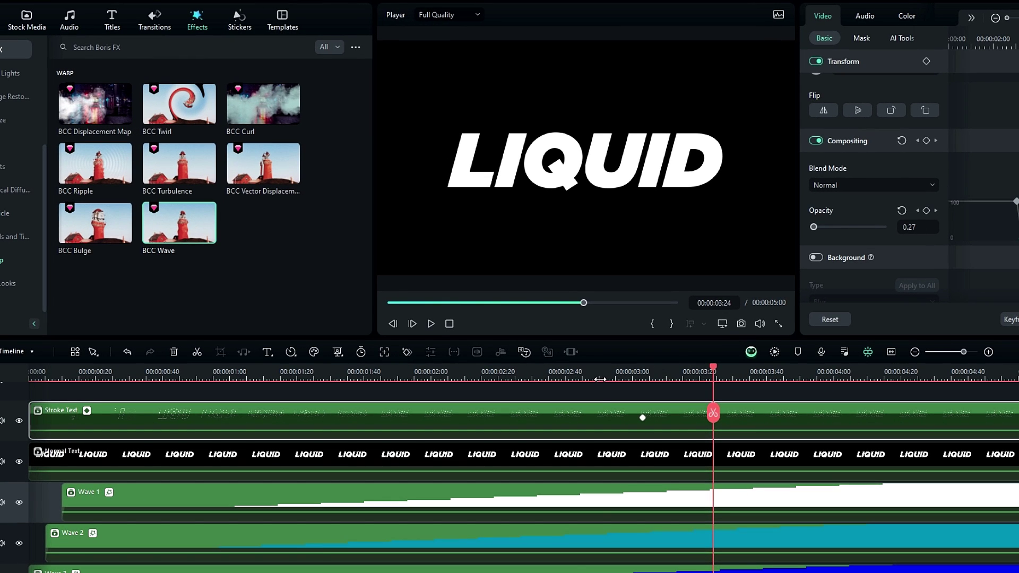
pyautogui.moveTo(600, 376); pyautogui.dragTo(9, 393)
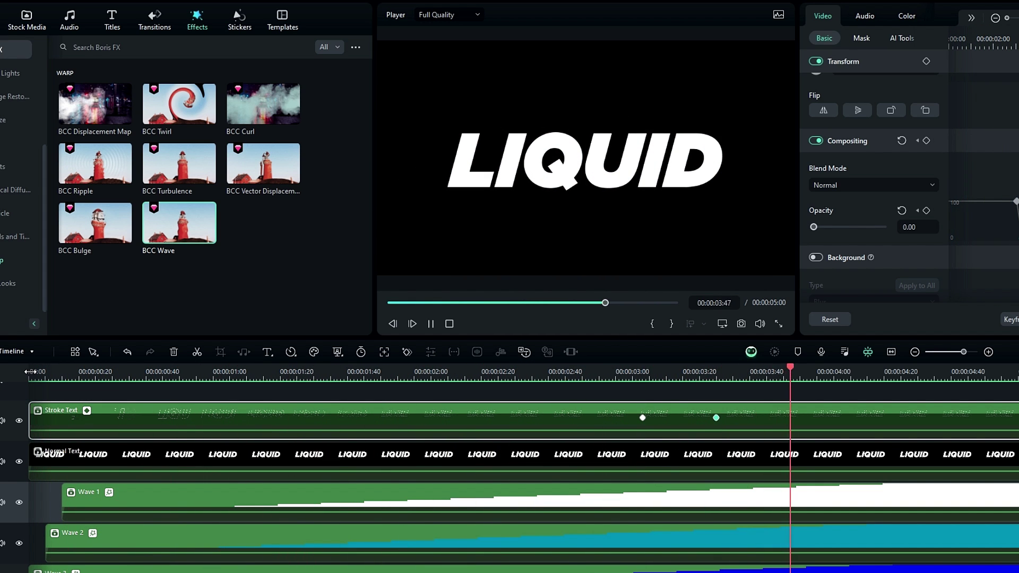
pyautogui.click(30, 371)
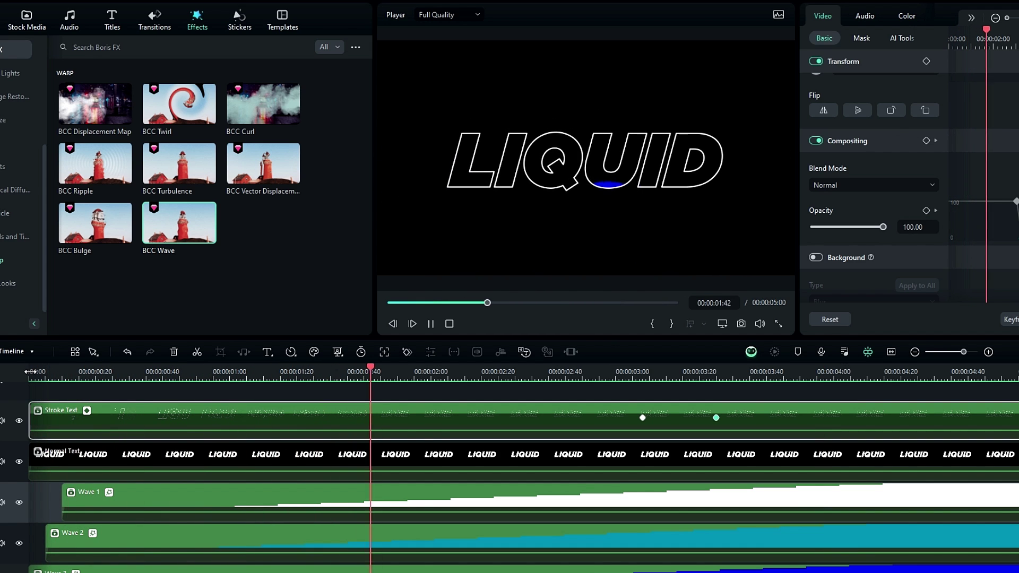
# Step: Move Stroke Text onto a new top track and add an Adjustment Layer beneath it
pyautogui.click(511, 416)
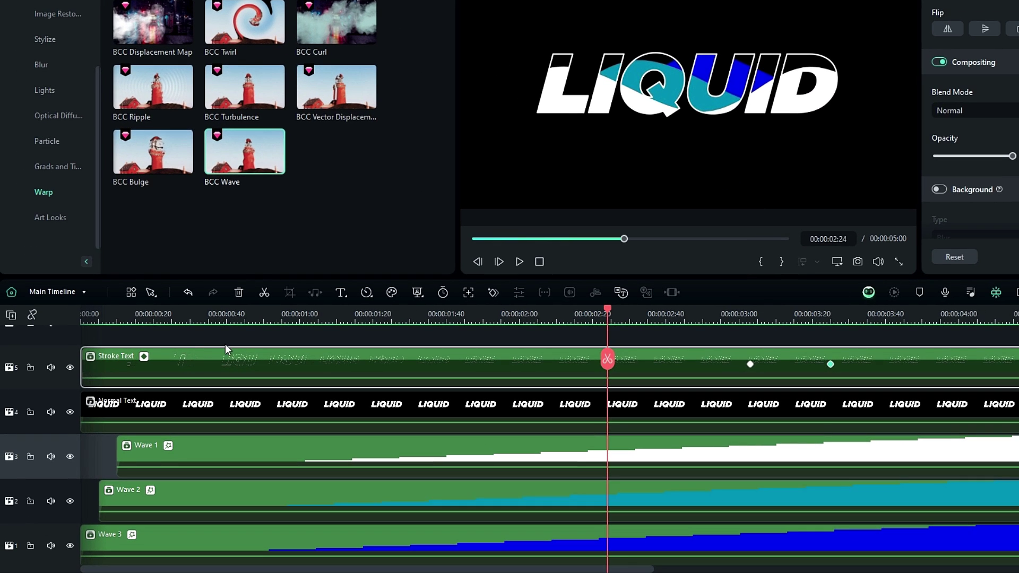
pyautogui.moveTo(270, 364); pyautogui.dragTo(271, 343)
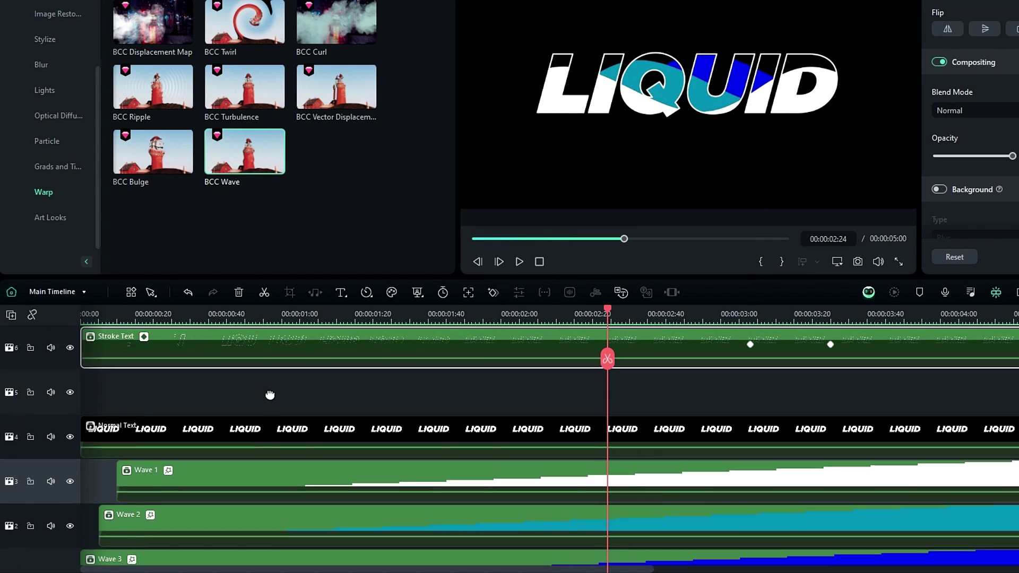
pyautogui.scroll(-1, 220, 414)
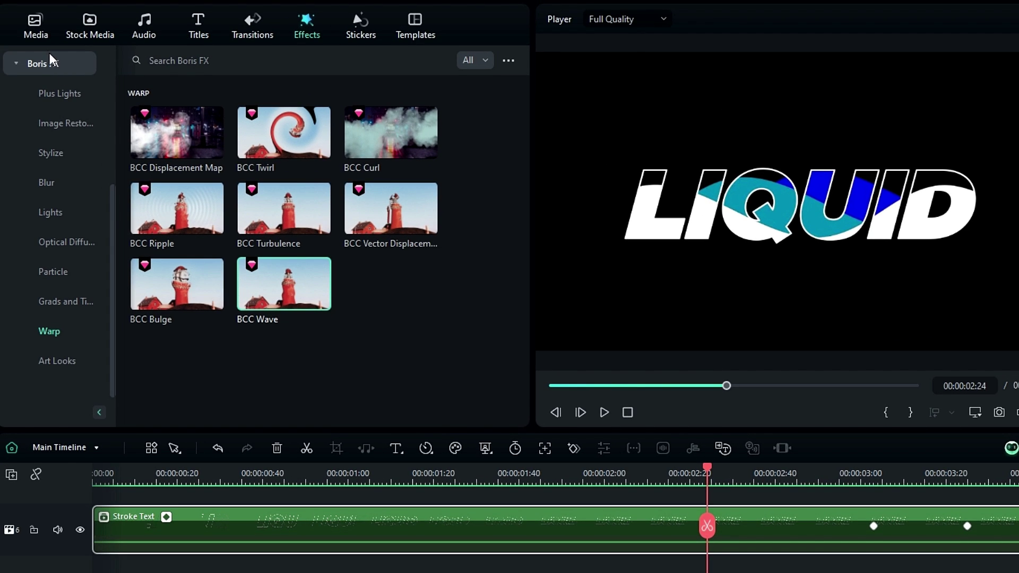
pyautogui.click(39, 32)
pyautogui.click(78, 185)
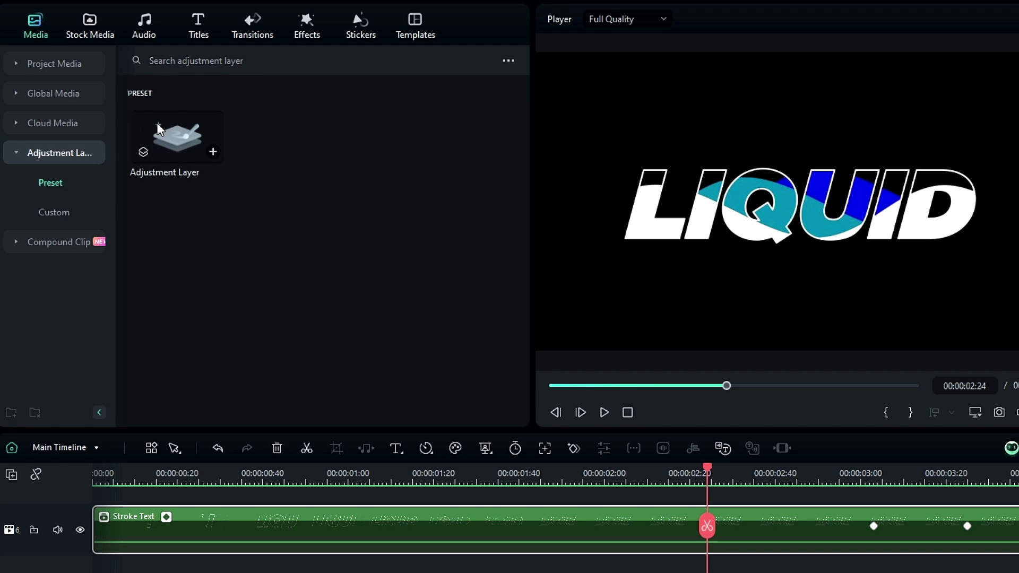
pyautogui.moveTo(157, 123); pyautogui.dragTo(79, 406)
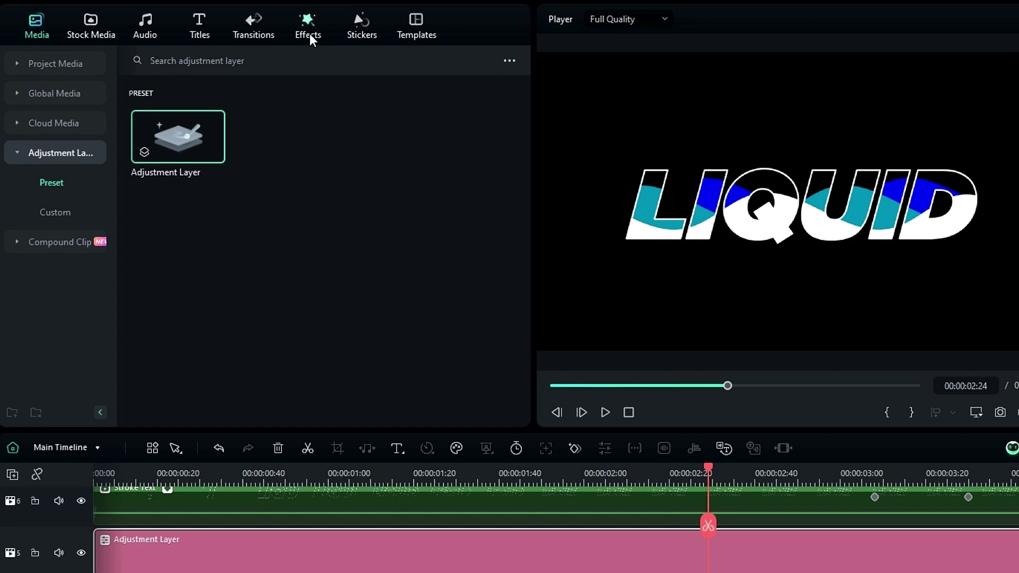
# Step: Apply BCC Plus Rays from Plus Lights to the adjustment layer
pyautogui.click(310, 33)
pyautogui.click(67, 94)
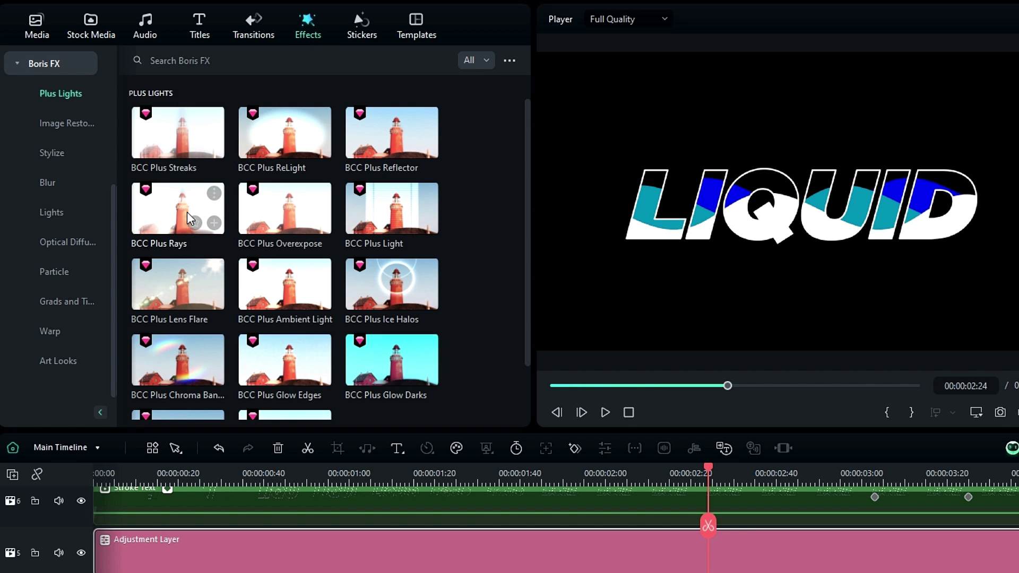
pyautogui.moveTo(183, 205); pyautogui.dragTo(218, 552)
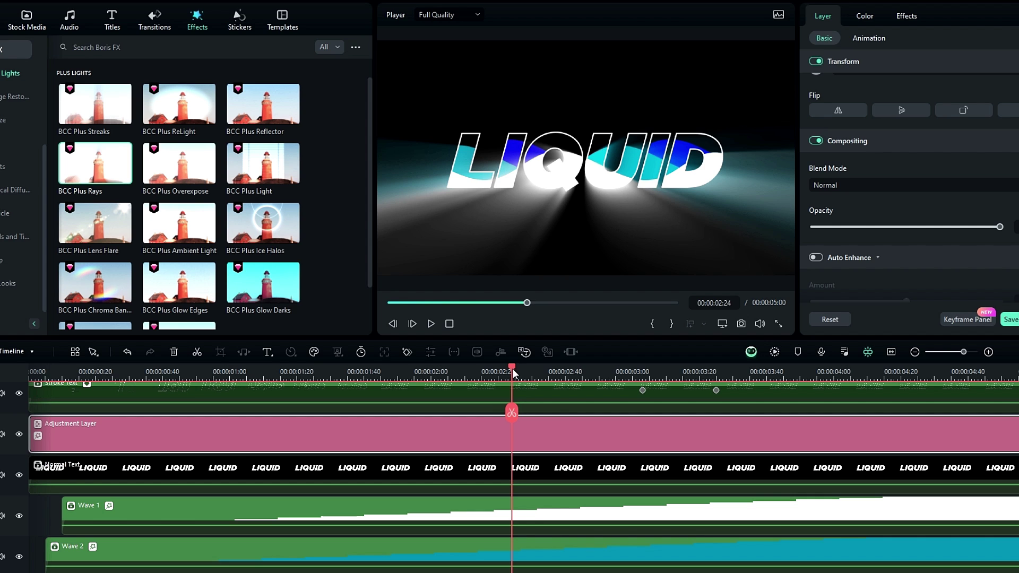
# Step: Keyframe Plus Rays brightness at 90 around 00:00:02:50, dropping to 13.60 by 00:00:03:25
pyautogui.moveTo(513, 373); pyautogui.dragTo(539, 373)
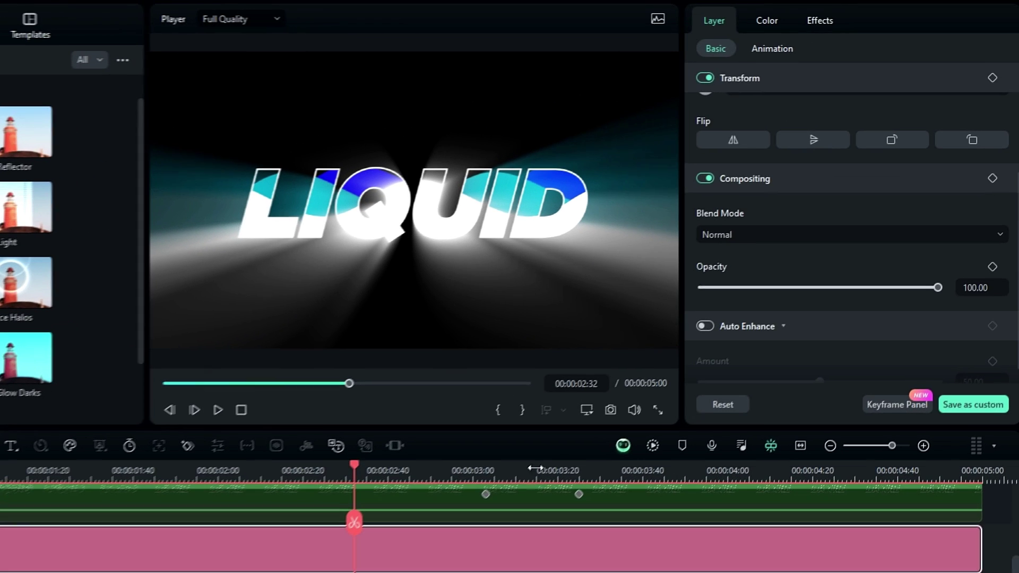
pyautogui.click(821, 20)
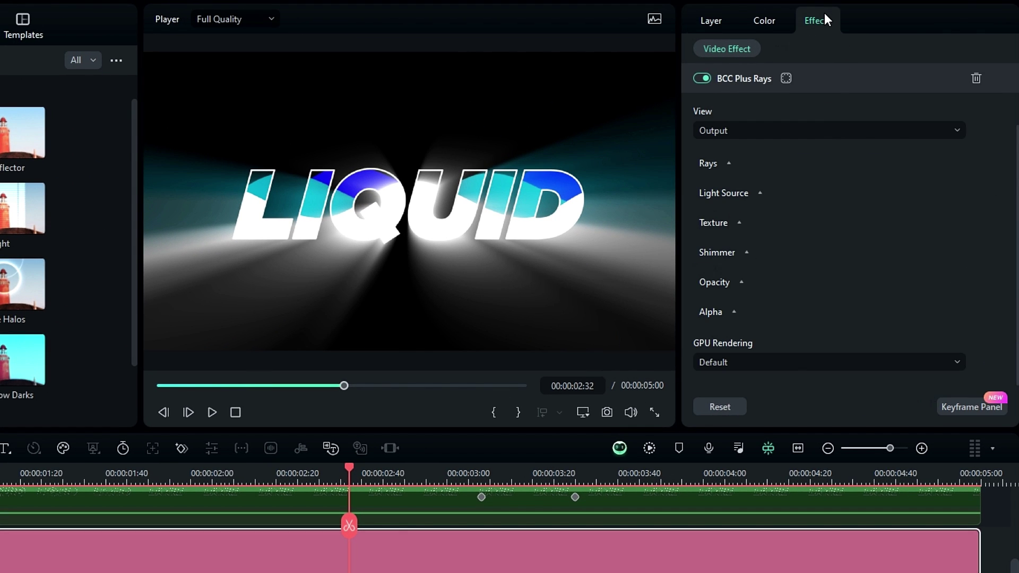
pyautogui.click(726, 161)
pyautogui.moveTo(753, 344); pyautogui.dragTo(730, 349)
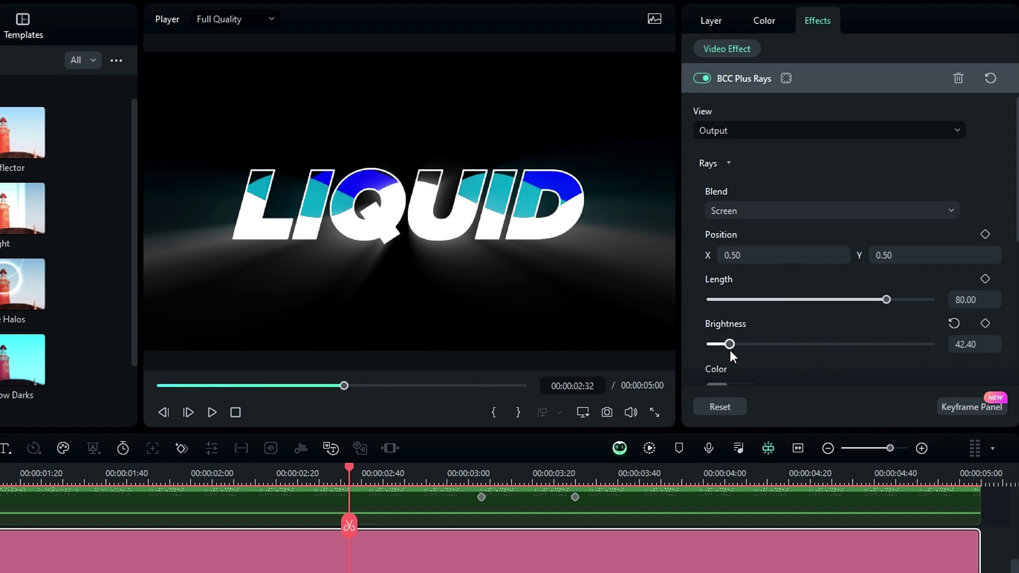
pyautogui.click(964, 345)
pyautogui.write('90')
pyautogui.press('Return')
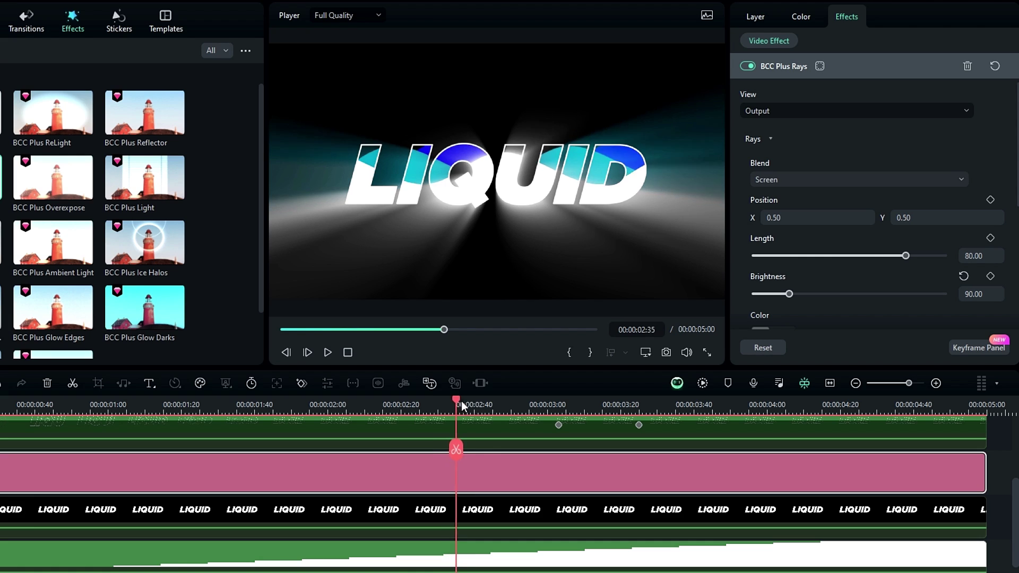
pyautogui.moveTo(461, 407); pyautogui.dragTo(519, 412)
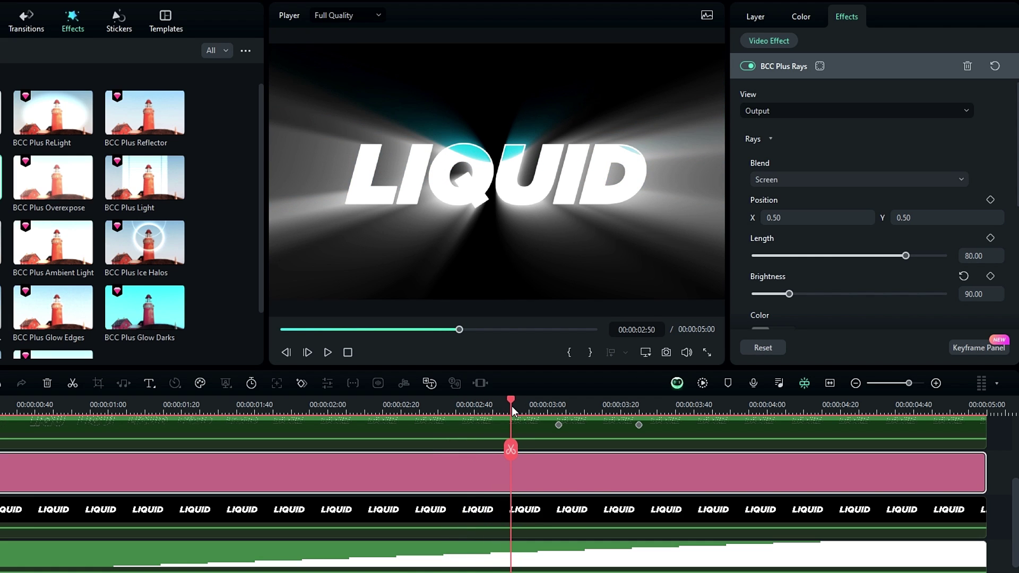
pyautogui.click(990, 276)
pyautogui.click(574, 410)
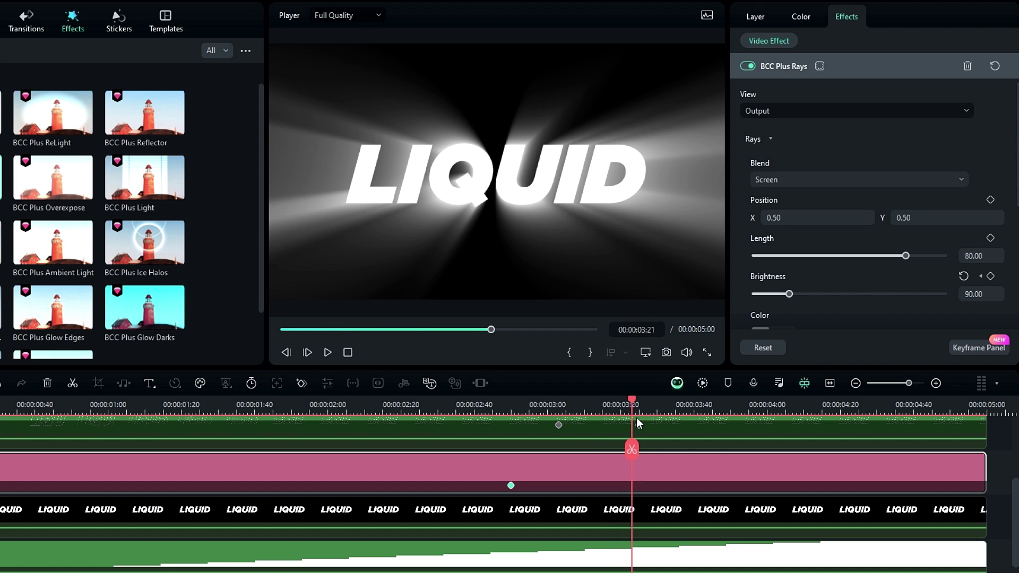
pyautogui.moveTo(793, 295); pyautogui.dragTo(762, 295)
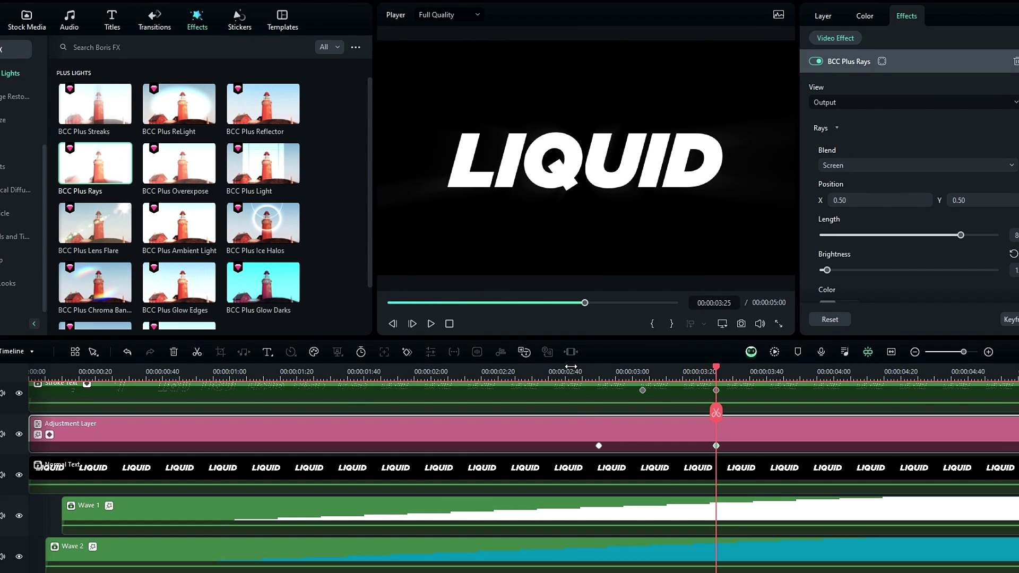
pyautogui.click(471, 402)
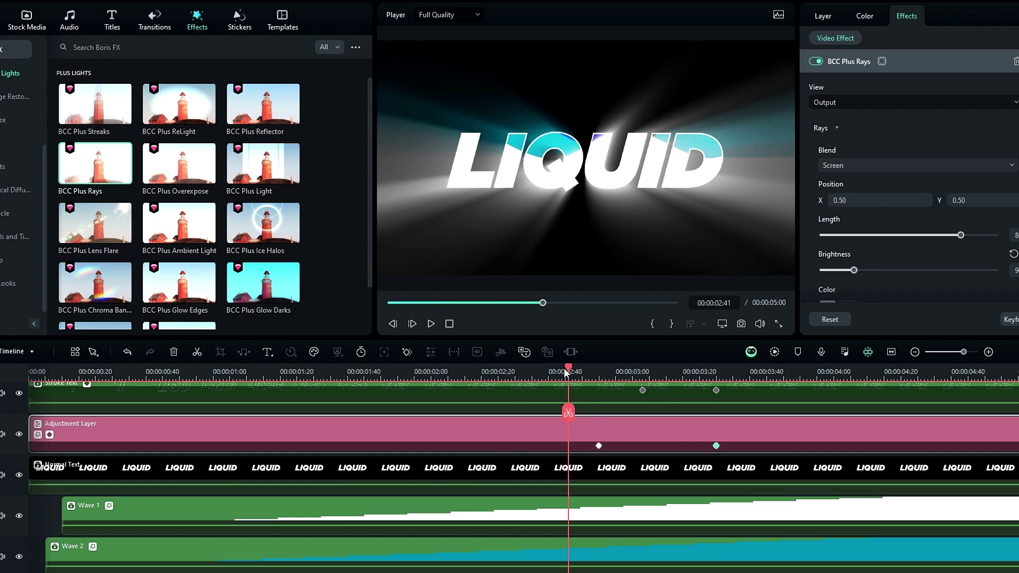
pyautogui.moveTo(566, 377); pyautogui.dragTo(222, 398)
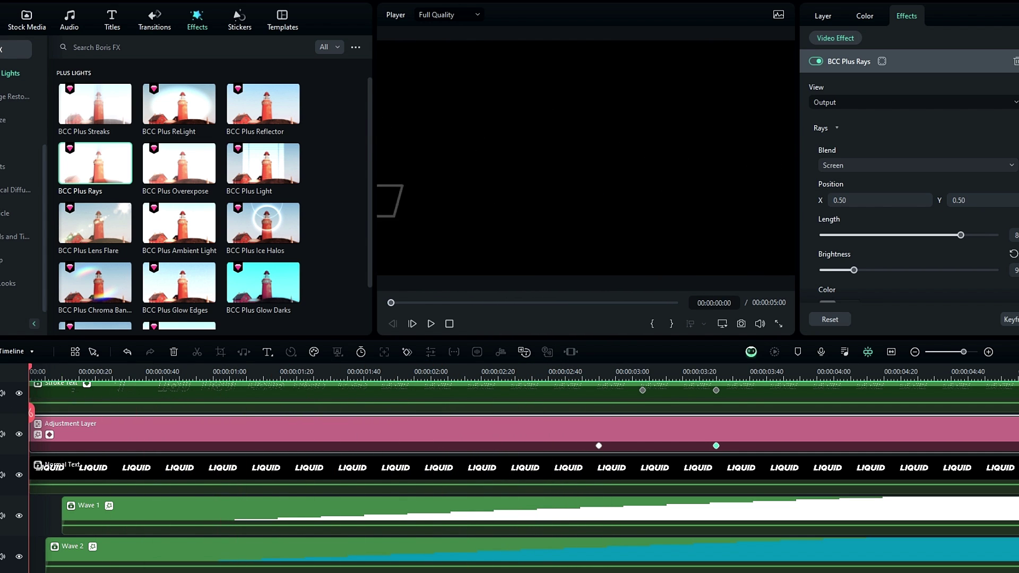
pyautogui.press('space')
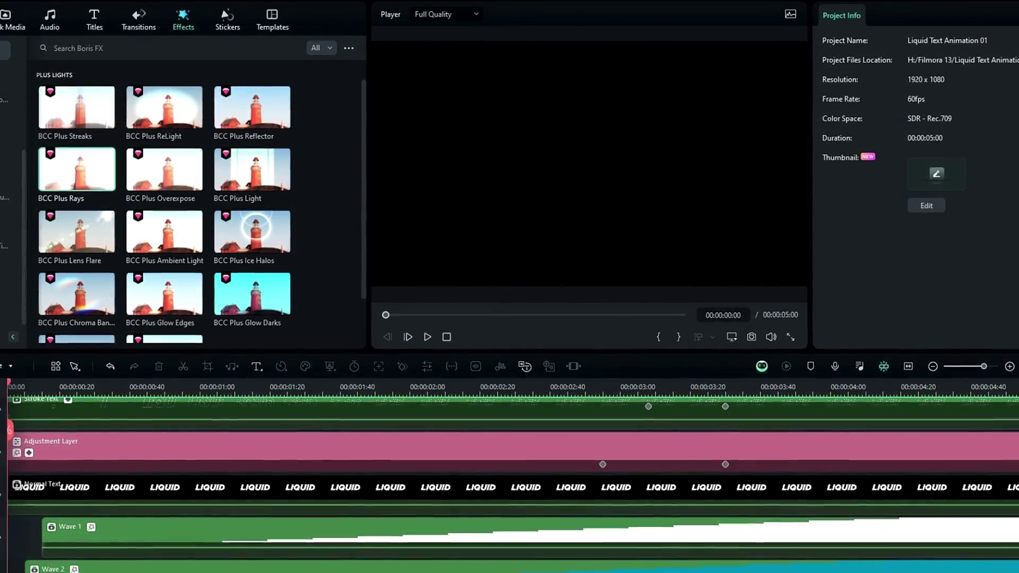
pyautogui.press('space')
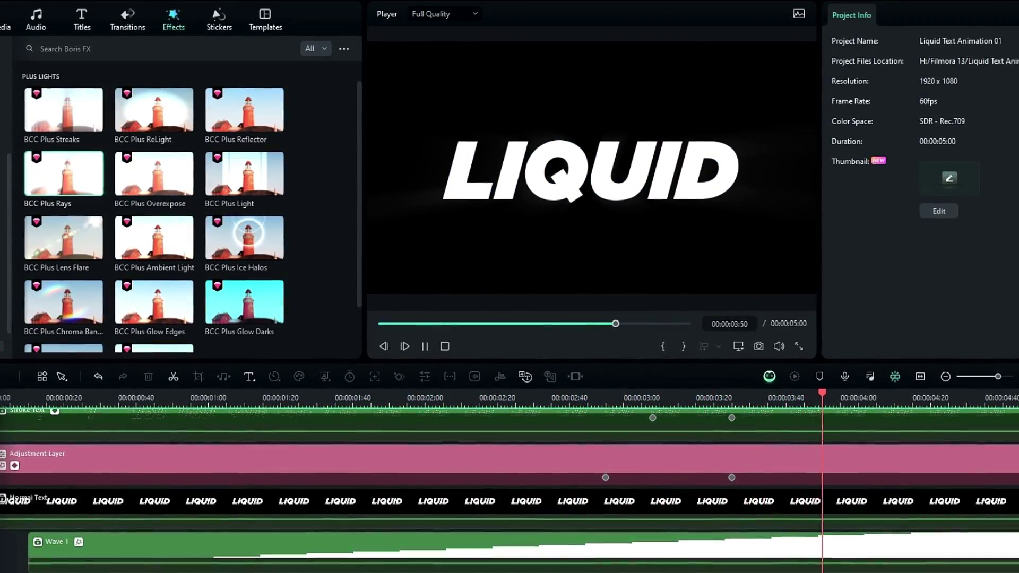
pyautogui.press('space')
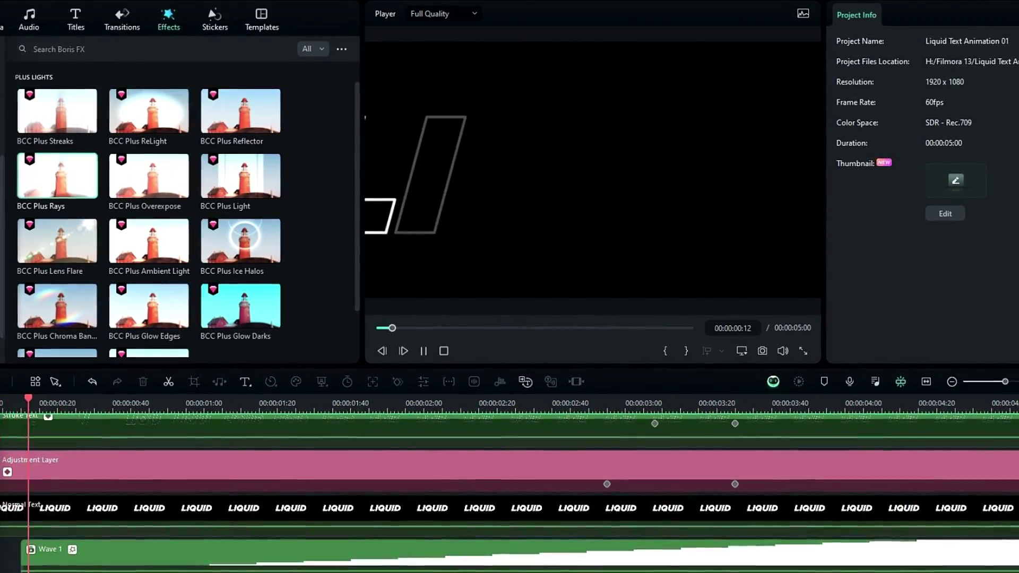